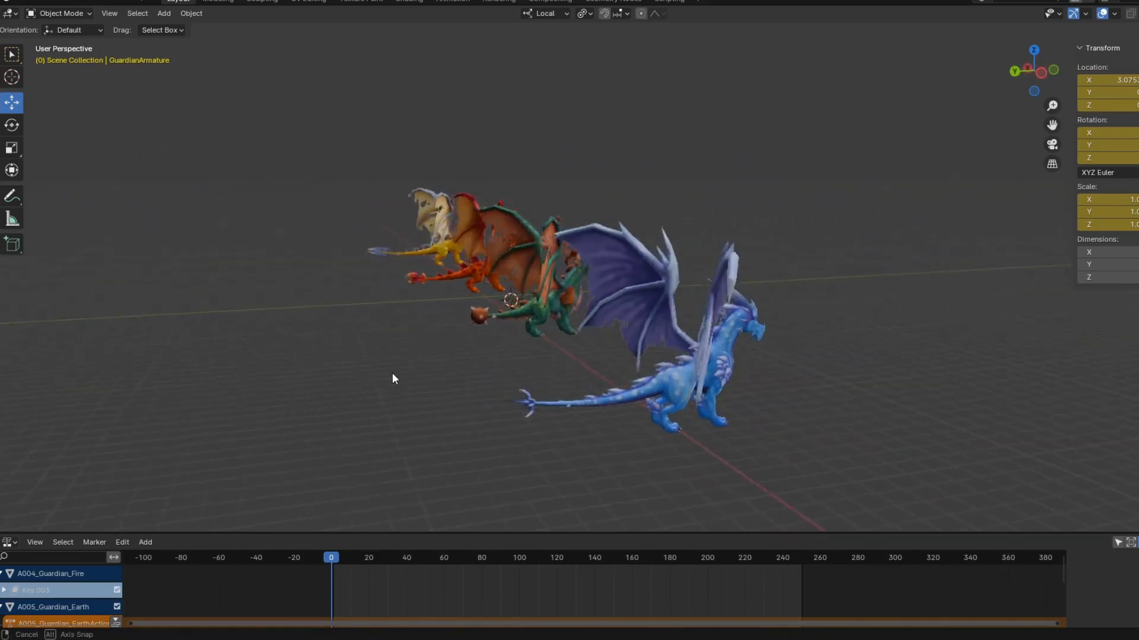
- In right-side wireframe view, box-select the topmost claw vertices of the front foot on the dragon meshes
middle_drag(498, 379, 518, 400)
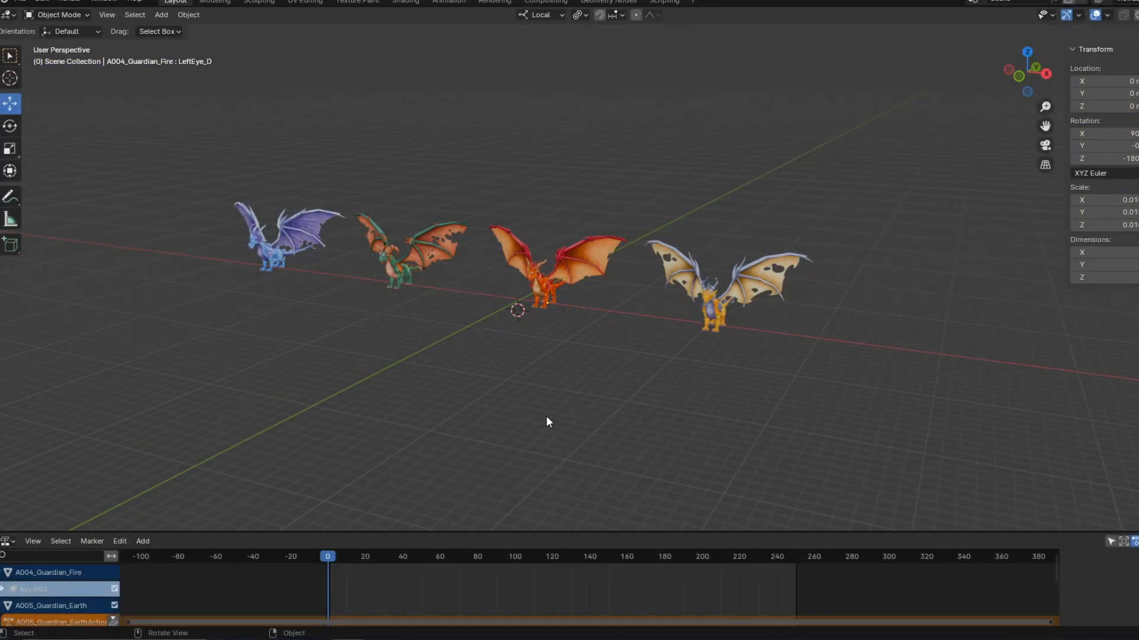
key(KP_3)
scroll(560, 372, up, 8)
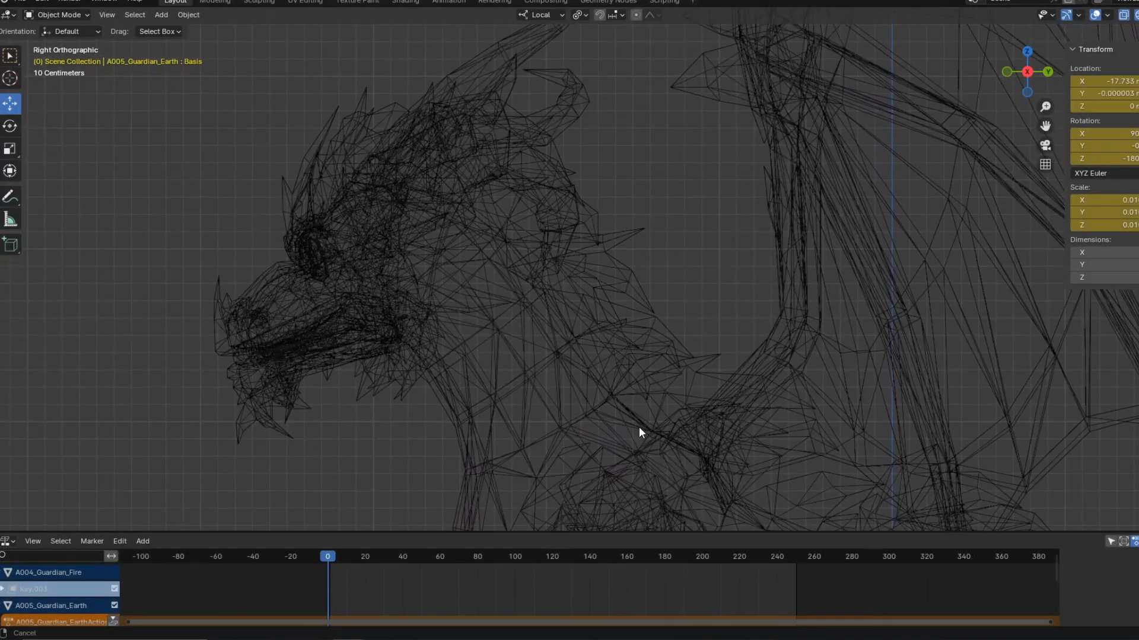
ctrl+middle_drag(639, 426, 348, 97)
shift+middle_drag(435, 311, 482, 110)
drag(376, 180, 424, 265)
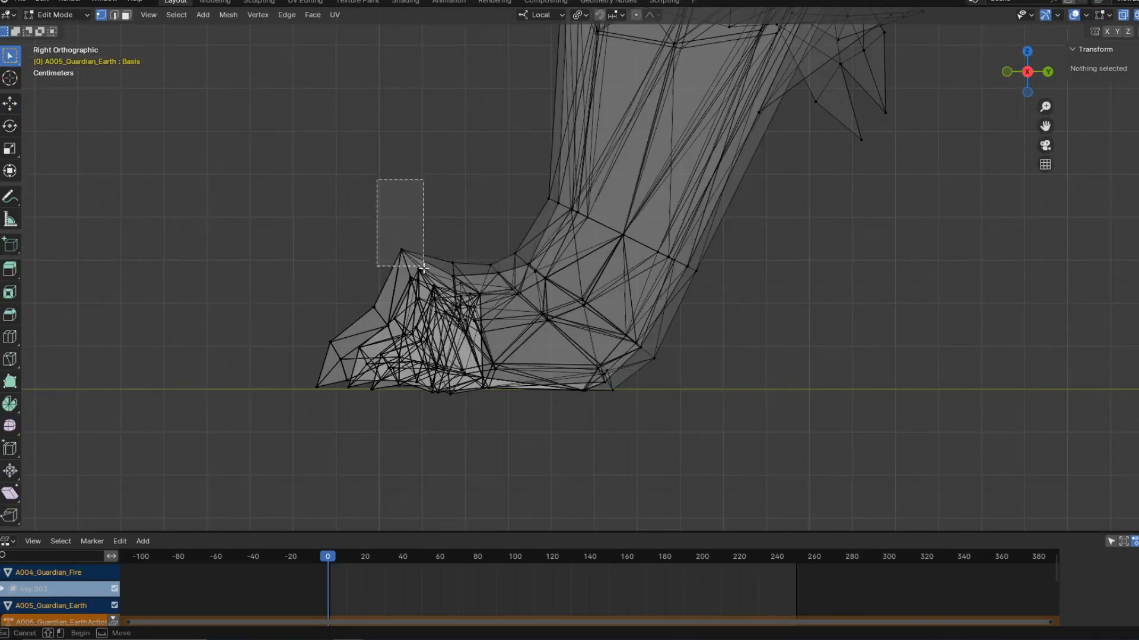
- Examine from perspective and front views which foot vertices are selected on each of the side-by-side dragons
scroll(402, 296, down, 6)
middle_drag(429, 282, 475, 295)
scroll(404, 297, down, 4)
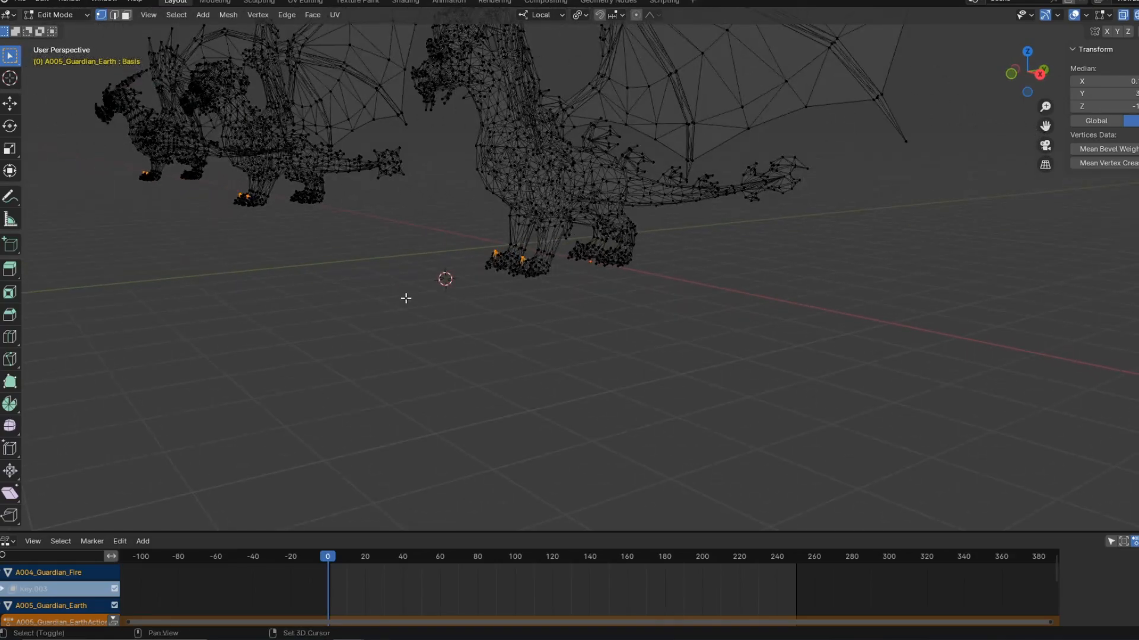
shift+middle_drag(404, 298, 647, 346)
key(KP_1)
shift+middle_drag(379, 293, 650, 330)
shift+middle_drag(356, 344, 780, 345)
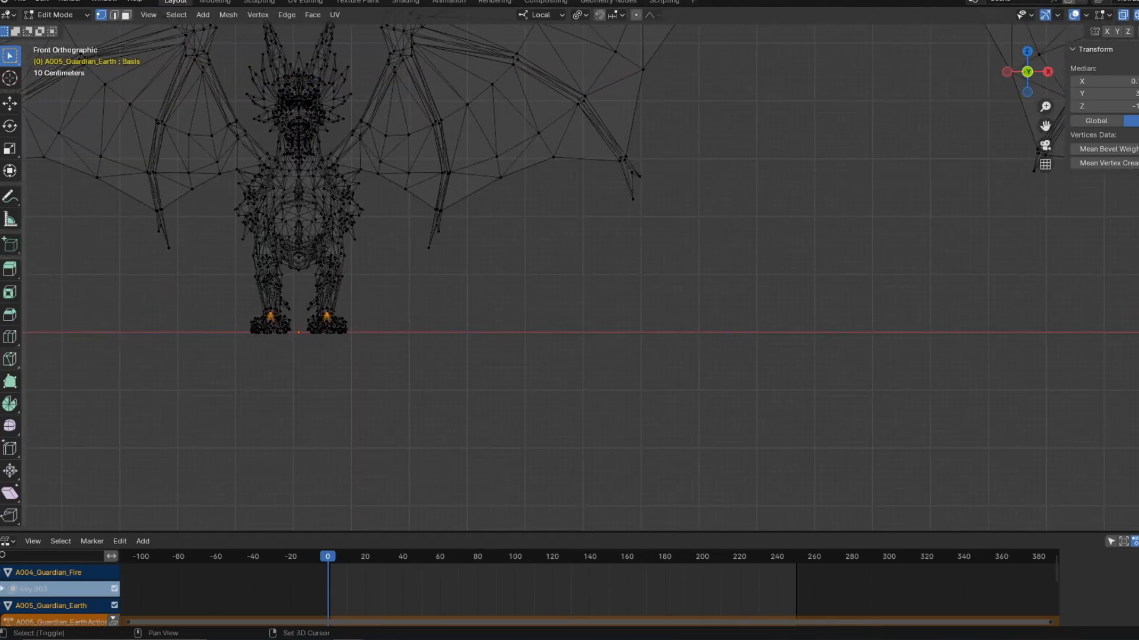
shift+middle_drag(138, 358, 695, 346)
shift+middle_drag(1111, 352, 816, 379)
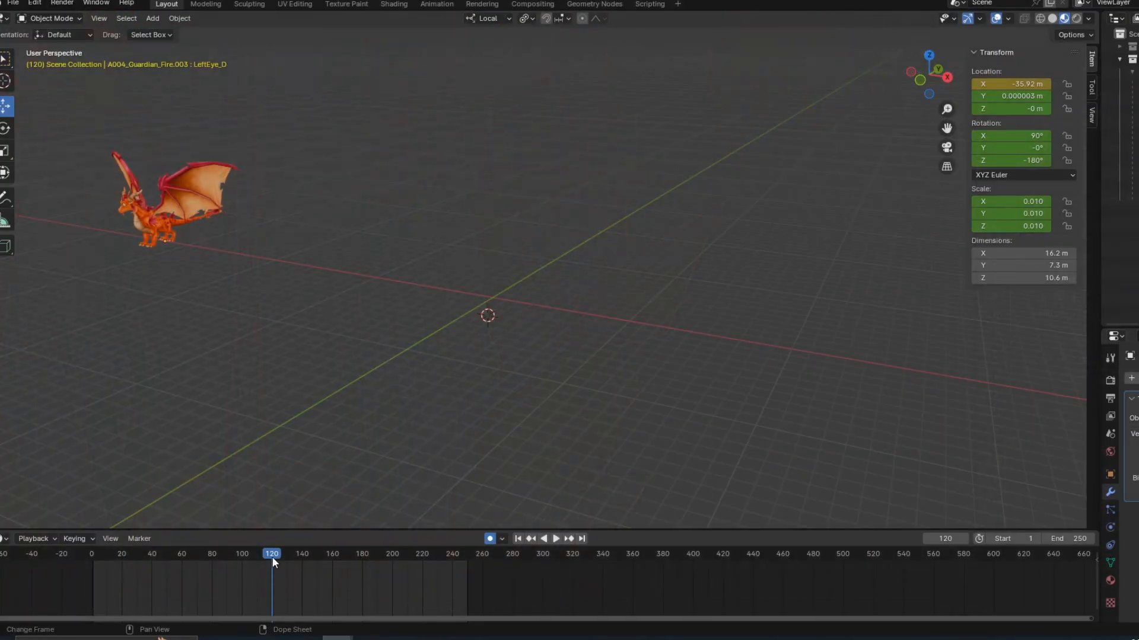
- Scrub the timeline back to frame 1 and inspect the row of four dragons
drag(271, 557, 94, 578)
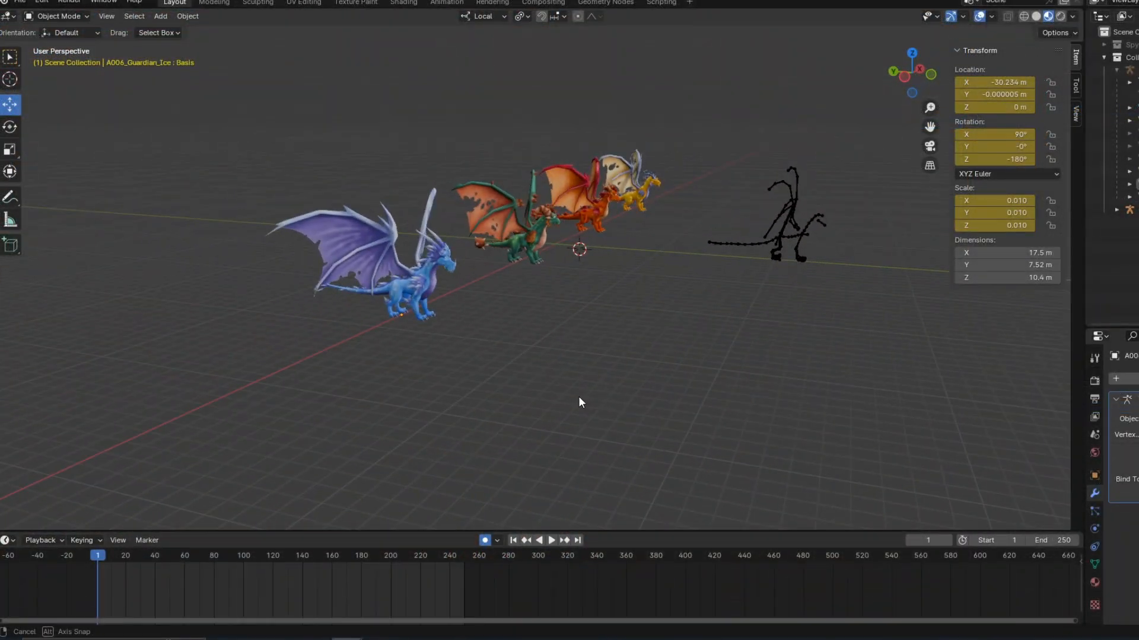
middle_drag(579, 396, 474, 389)
middle_drag(348, 400, 393, 406)
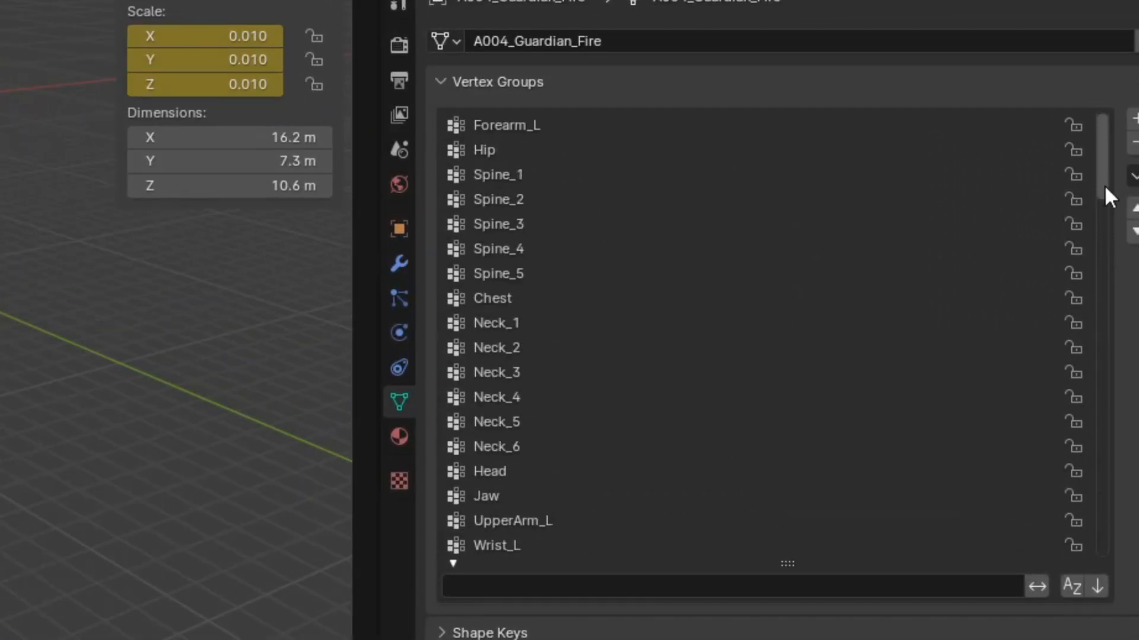
- Make Forearm_L the active vertex group of A004_Guardian_Fire and test-rotate the Forearm_L bone about its local X axis
drag(1099, 264, 1112, 499)
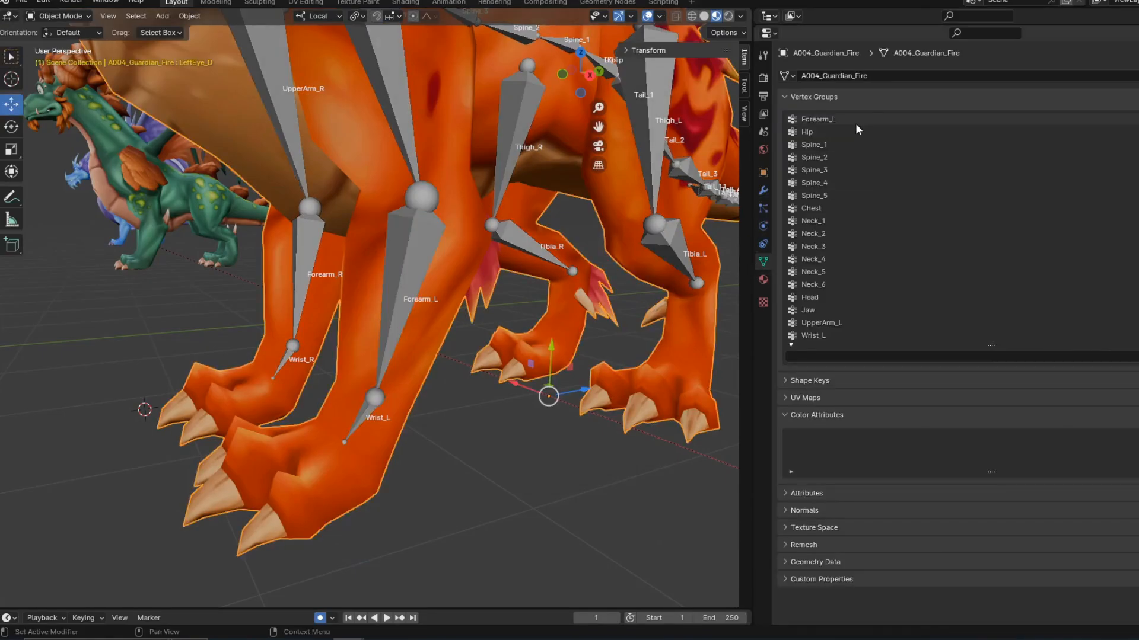
click(859, 119)
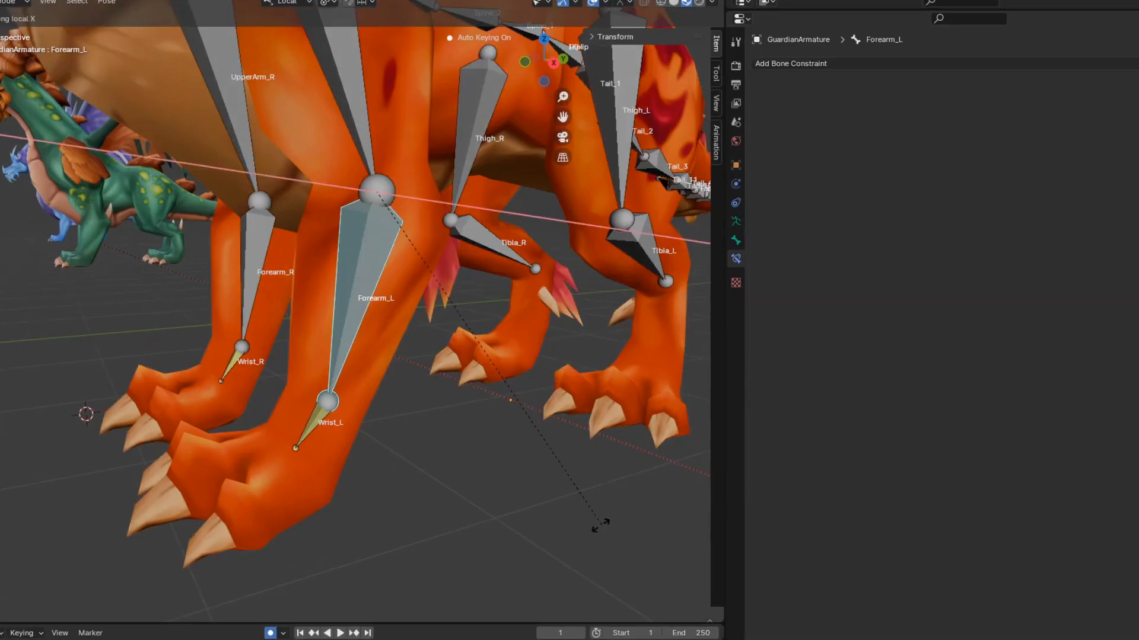
key(r)
key(x)
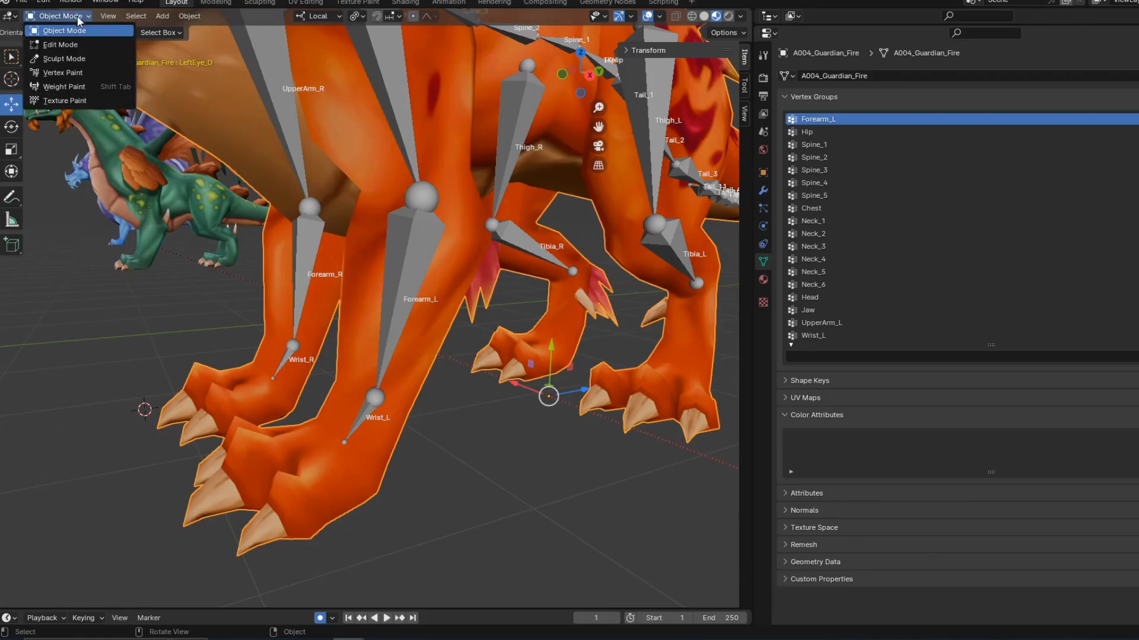
- View the Forearm_L weights in Weight Paint mode, return to Object Mode and look through the mesh's vertex groups
click(64, 89)
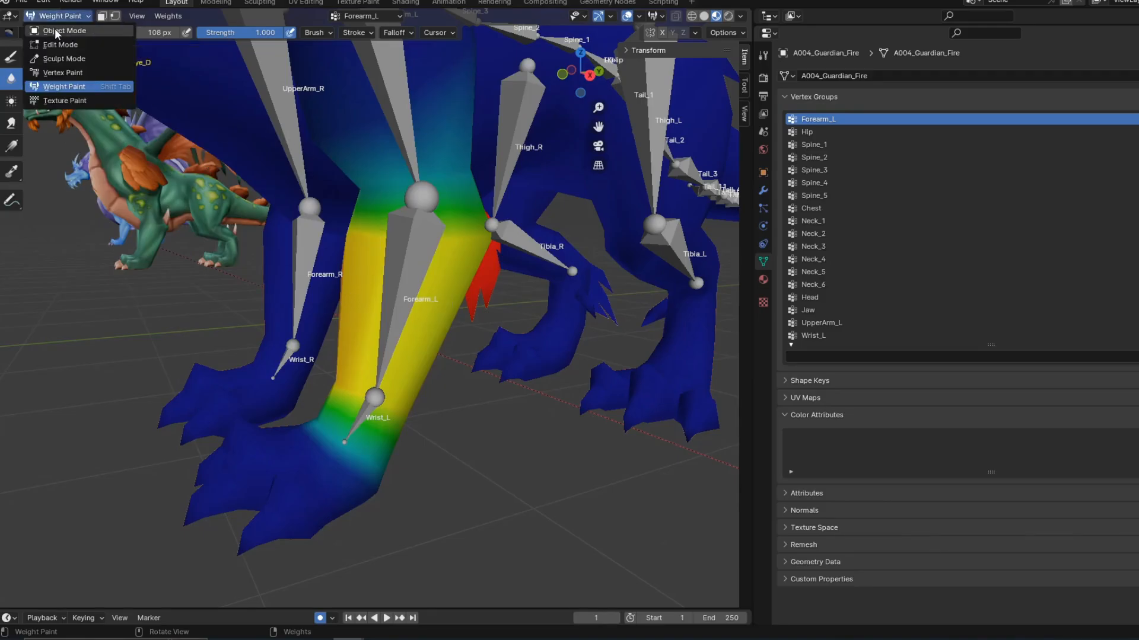
click(57, 31)
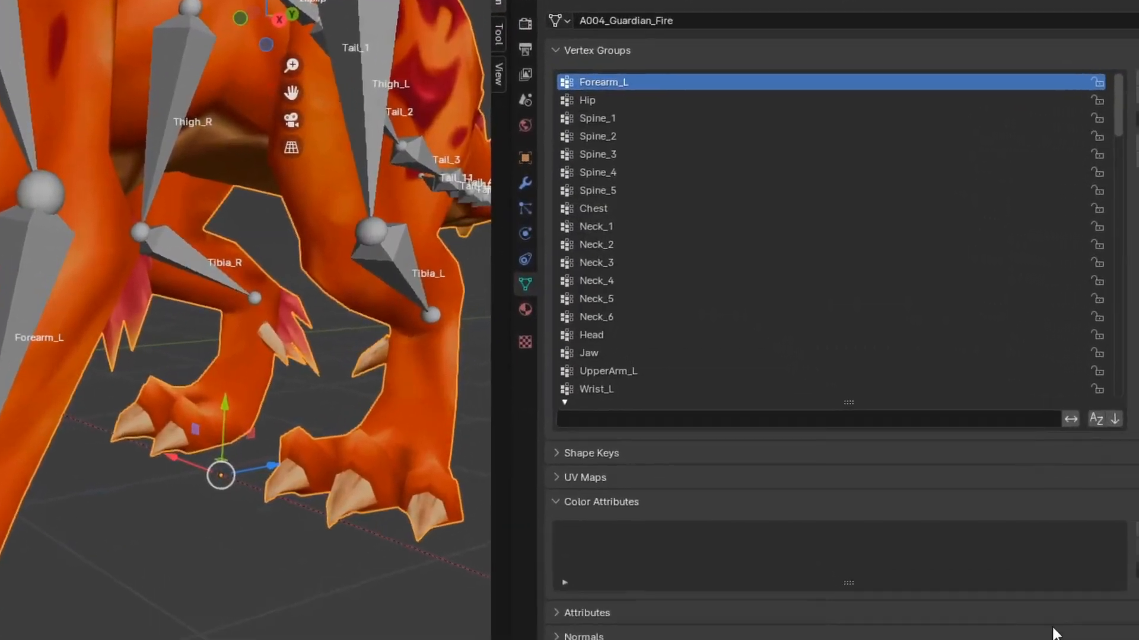
drag(1119, 98, 1106, 401)
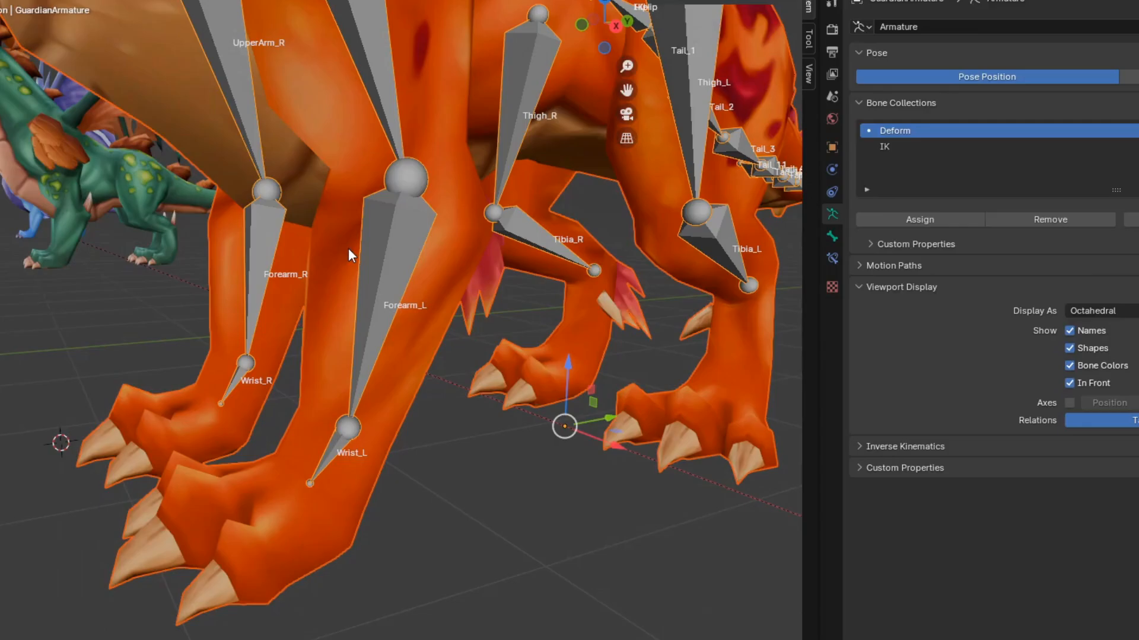
- Parent the fire dragon mesh to GuardianArmature using Armature Deform With Empty Groups
key(ctrl+p)
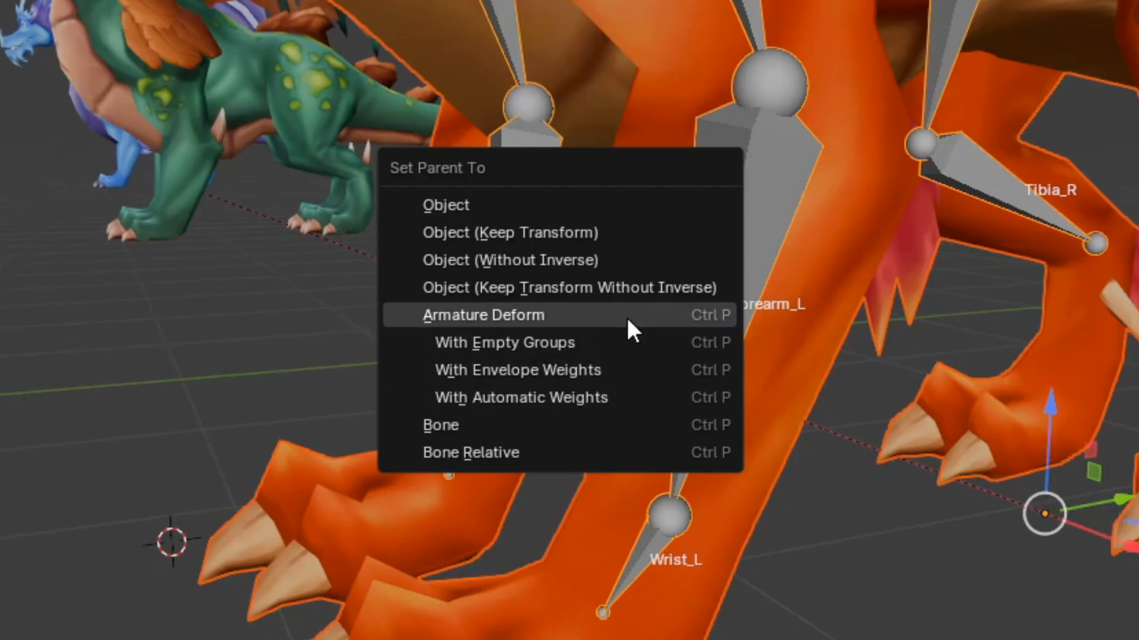
click(619, 340)
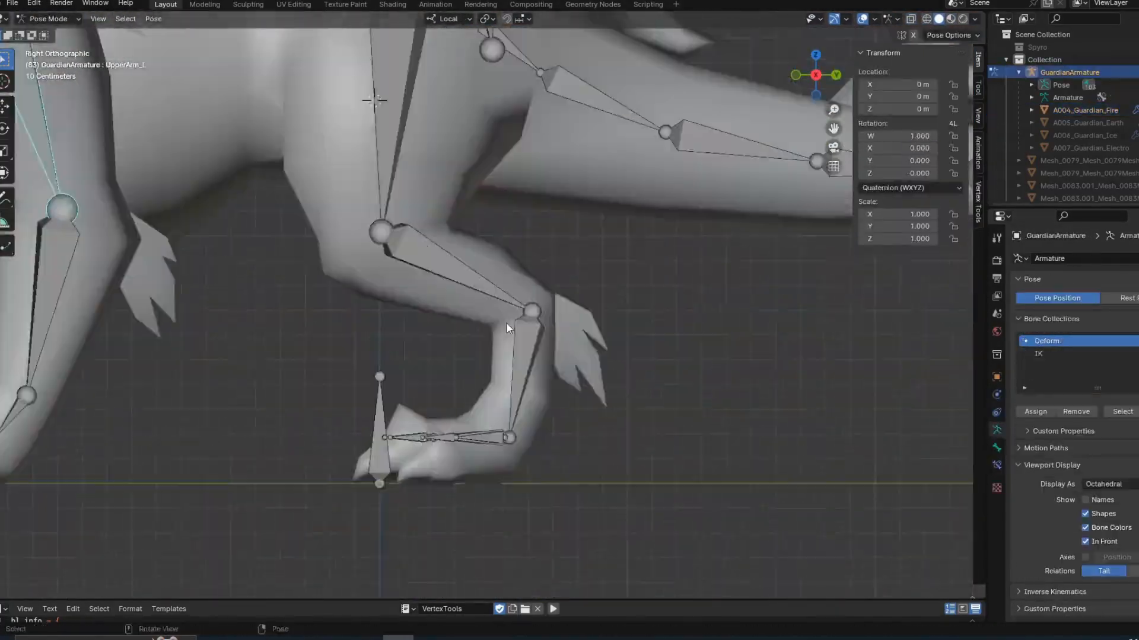
- Box-select around the fire dragon's hind foot and lower hind leg
drag(301, 407, 372, 498)
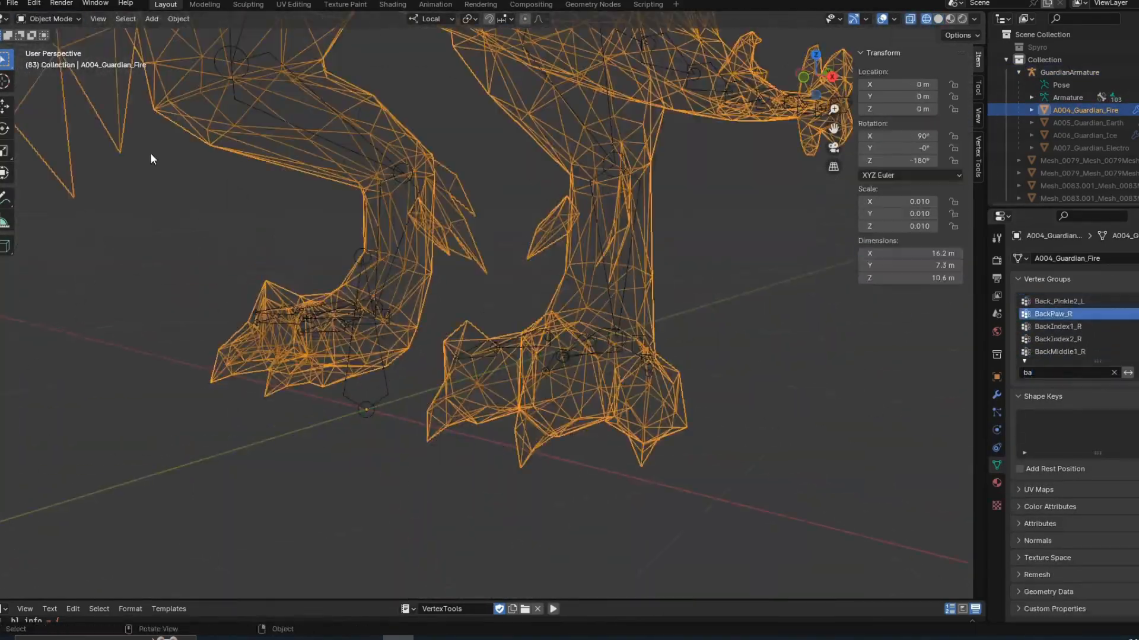
drag(227, 83, 472, 410)
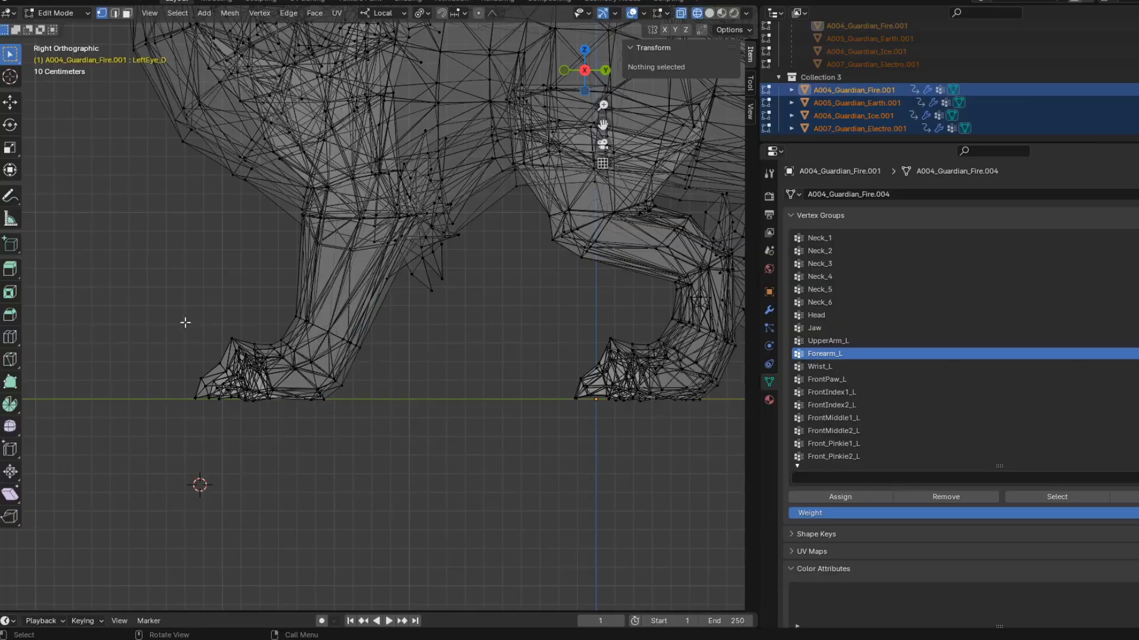
- Box-select the front paw and ankle vertices of the four overlapping dragon meshes in right-side view
drag(389, 419, 390, 418)
scroll(443, 407, up, 3)
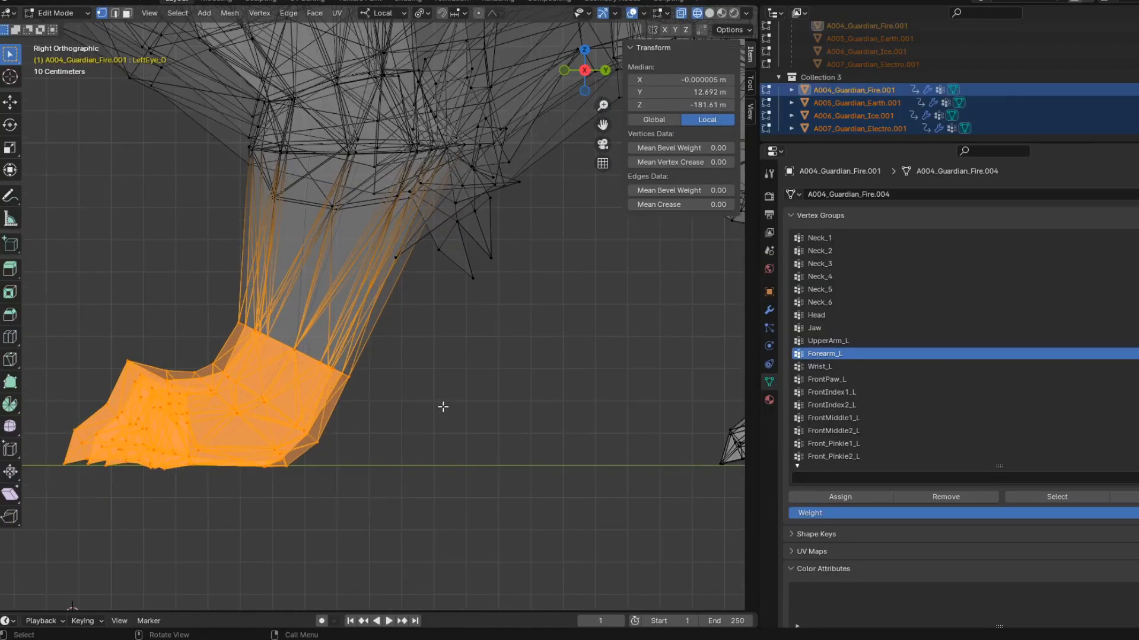
shift+middle_drag(443, 406, 495, 495)
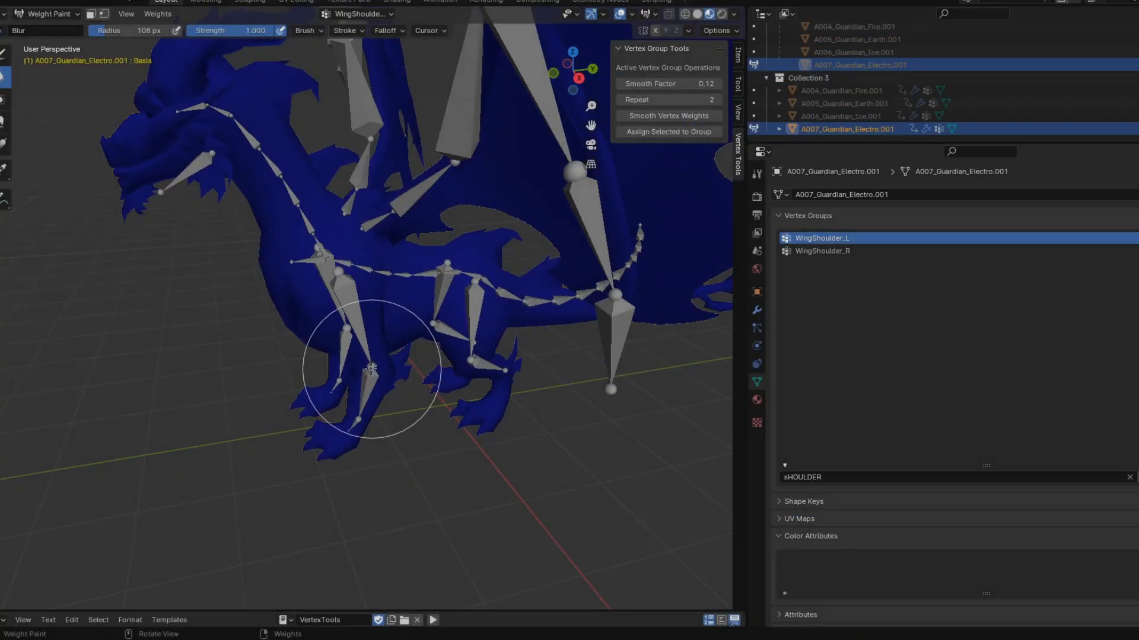
- Paint the Head vertex group over A007_Guardian_Electro's head and horns with the Draw brush at weight 1.000
middle_drag(338, 345, 382, 343)
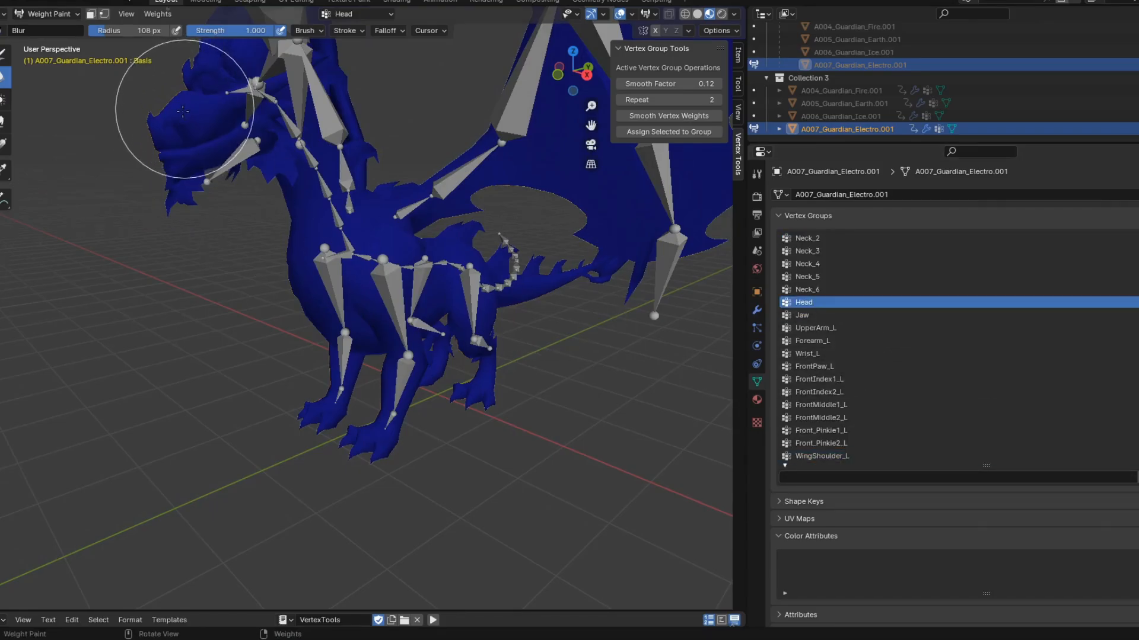
click(1, 62)
drag(172, 146, 168, 121)
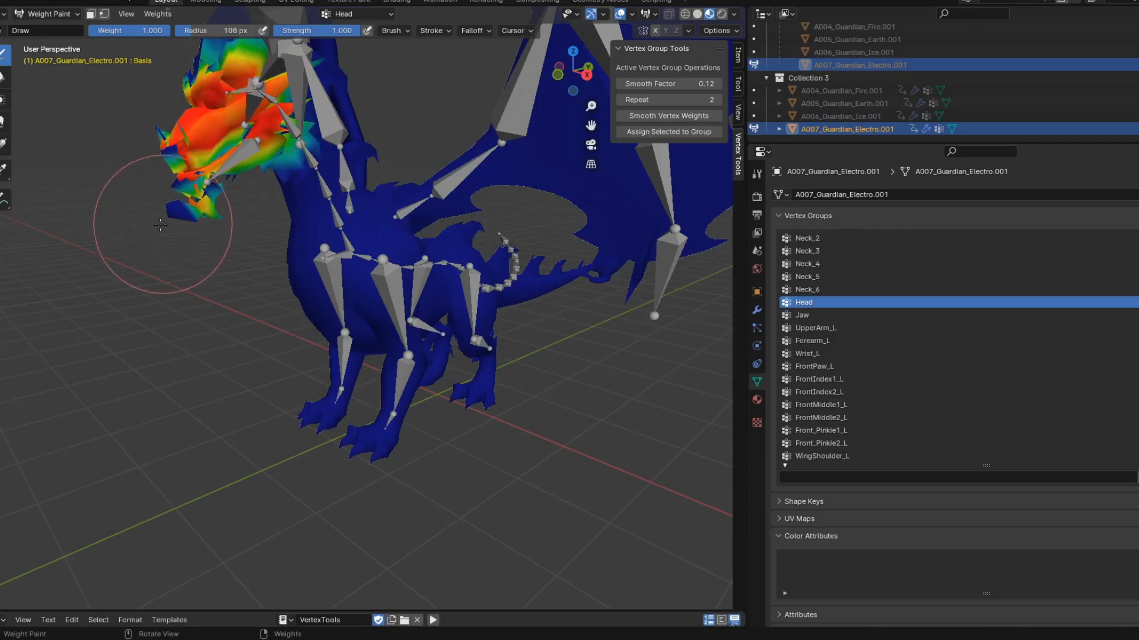
shift+middle_drag(172, 207, 172, 321)
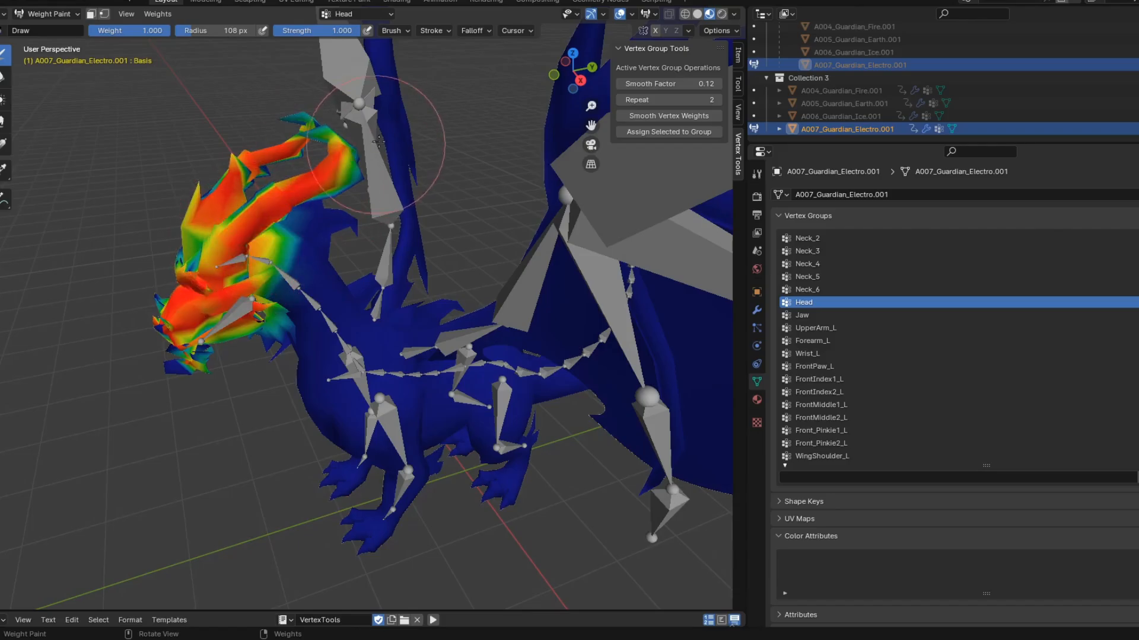
mouse_move(303, 157)
middle_down()
mouse_move(307, 231)
mouse_move(573, 224)
middle_up()
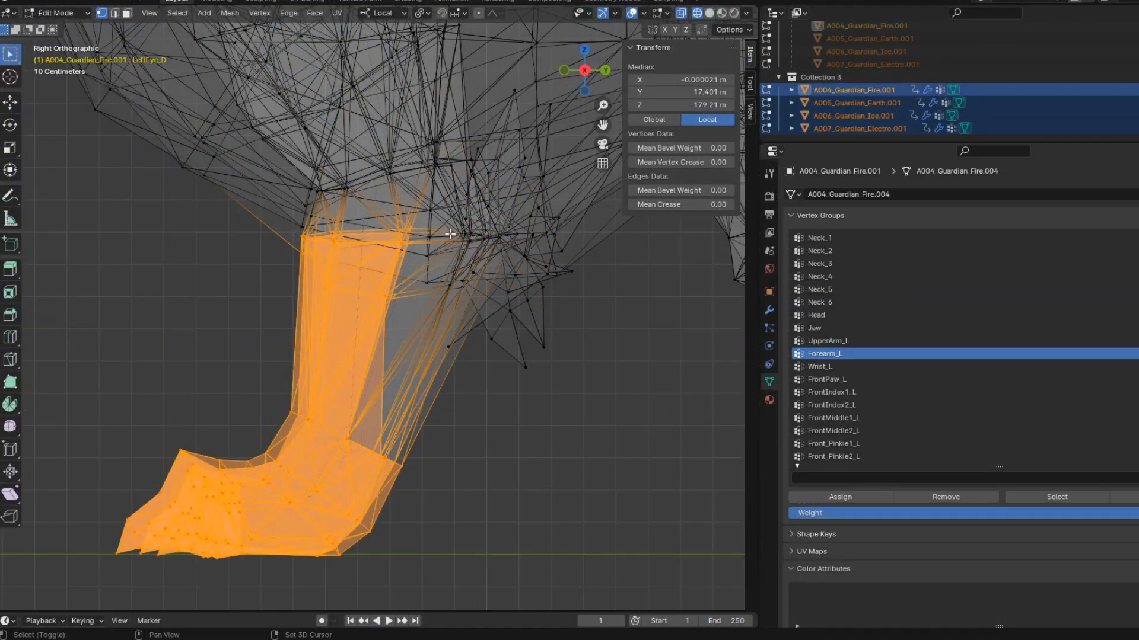
- Extend the front paw selection up the forearm to the elbow on all four dragon meshes
drag(444, 218, 475, 310)
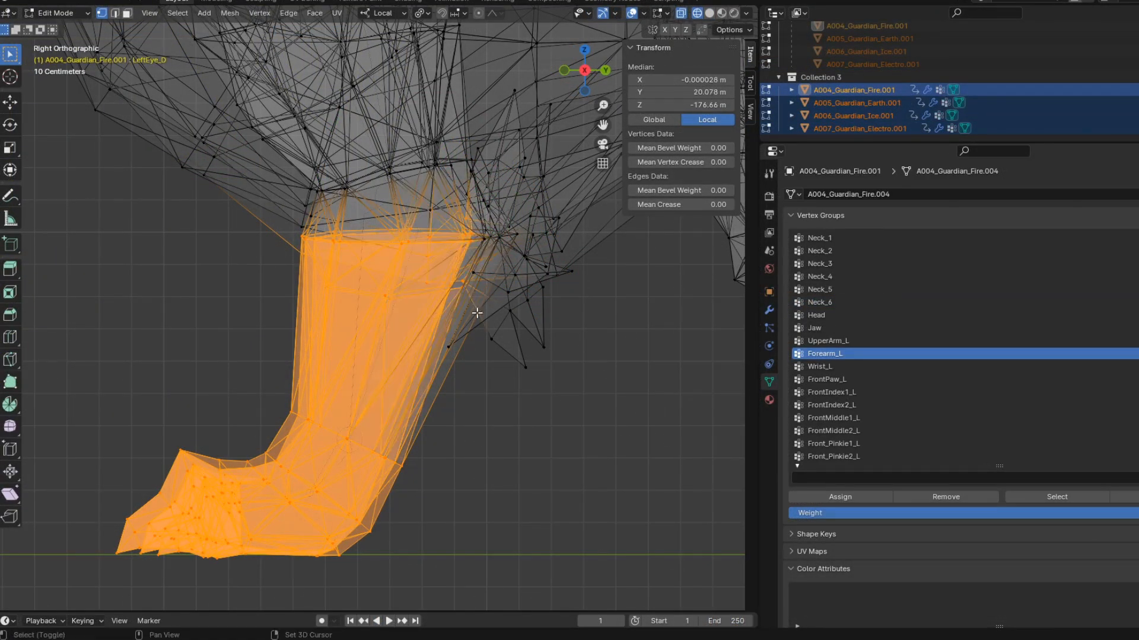
drag(519, 259, 519, 259)
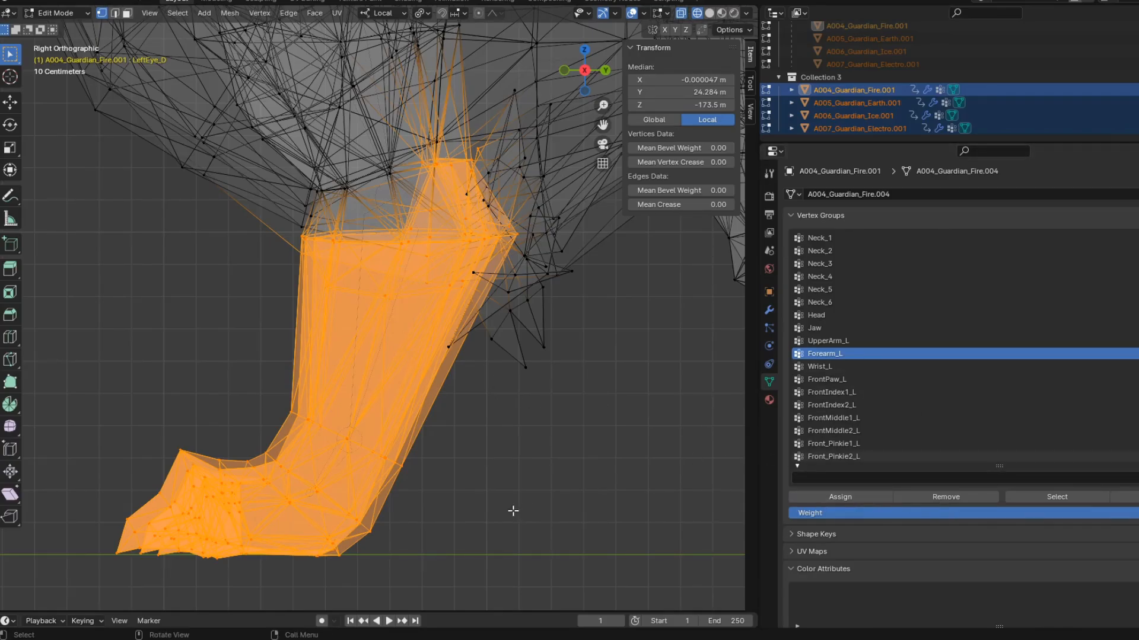
scroll(471, 434, down, 3)
key(a)
scroll(472, 435, down, 2)
scroll(466, 449, up, 2)
scroll(465, 449, down, 4)
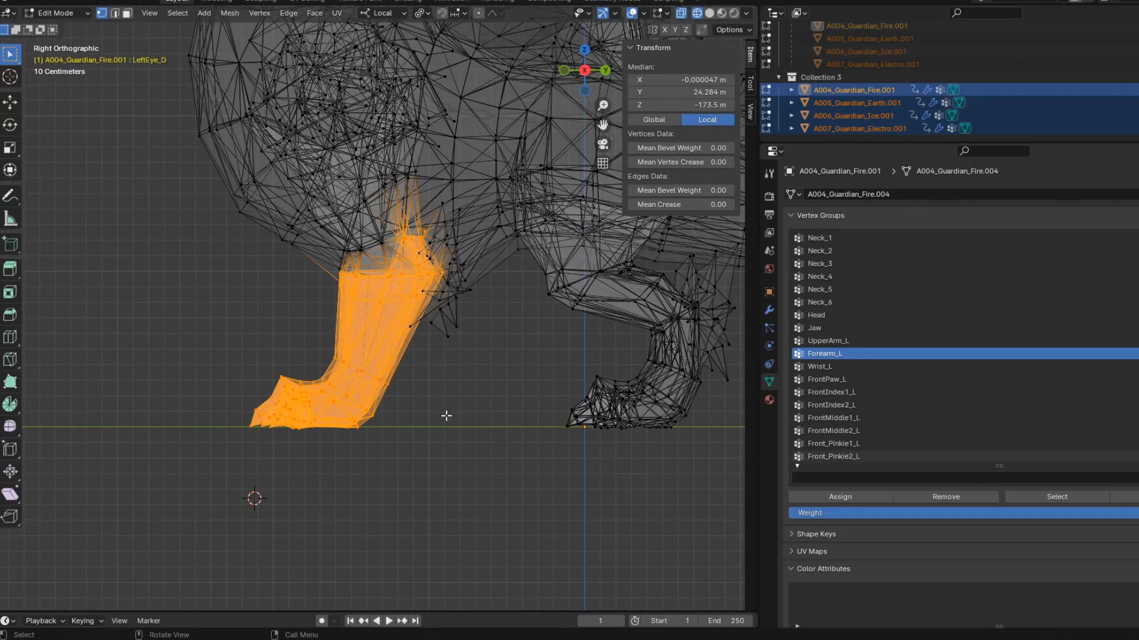
- Leave mesh editing, turn off wireframe shading and switch GuardianArmature to Pose Mode with Forearm_L selected
key(Tab)
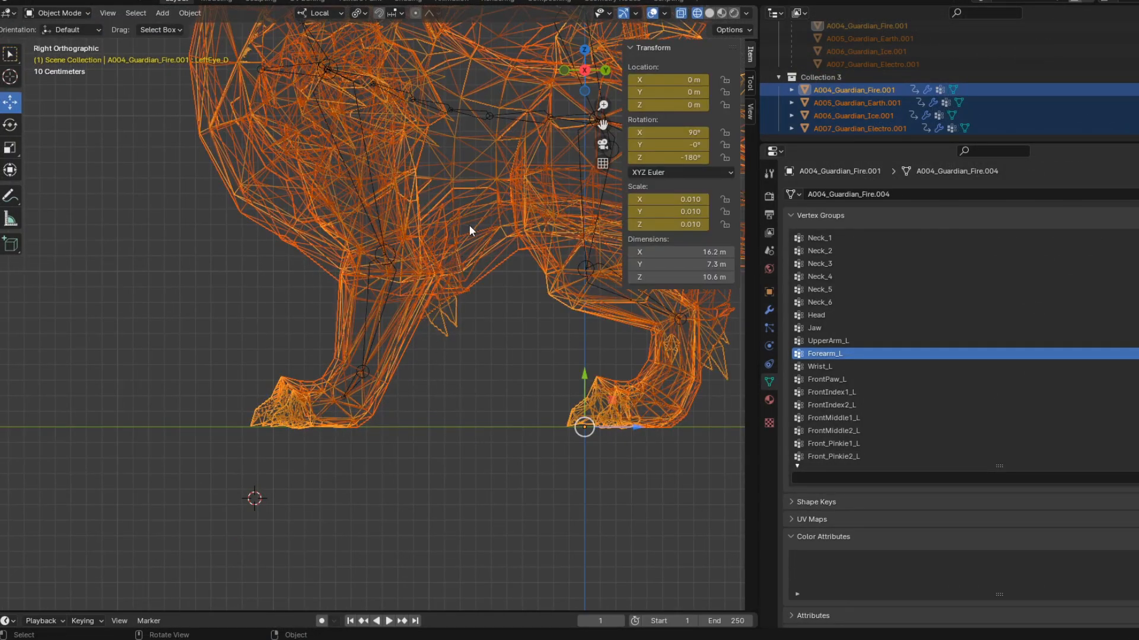
click(389, 283)
click(389, 283)
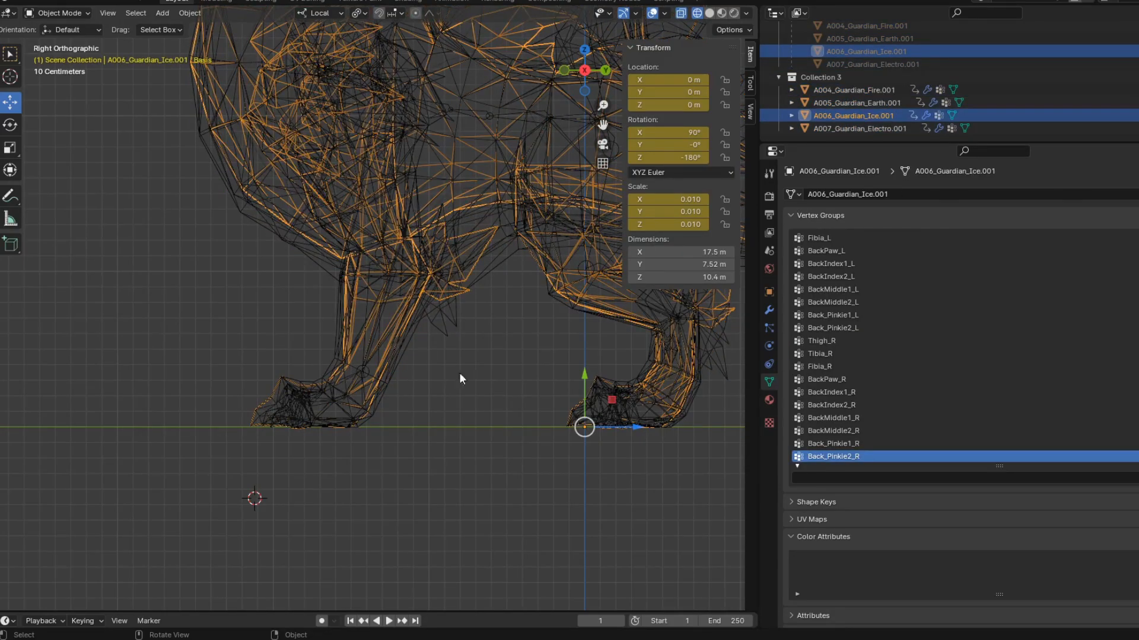
key(shift+z)
click(386, 286)
key(ctrl+Tab)
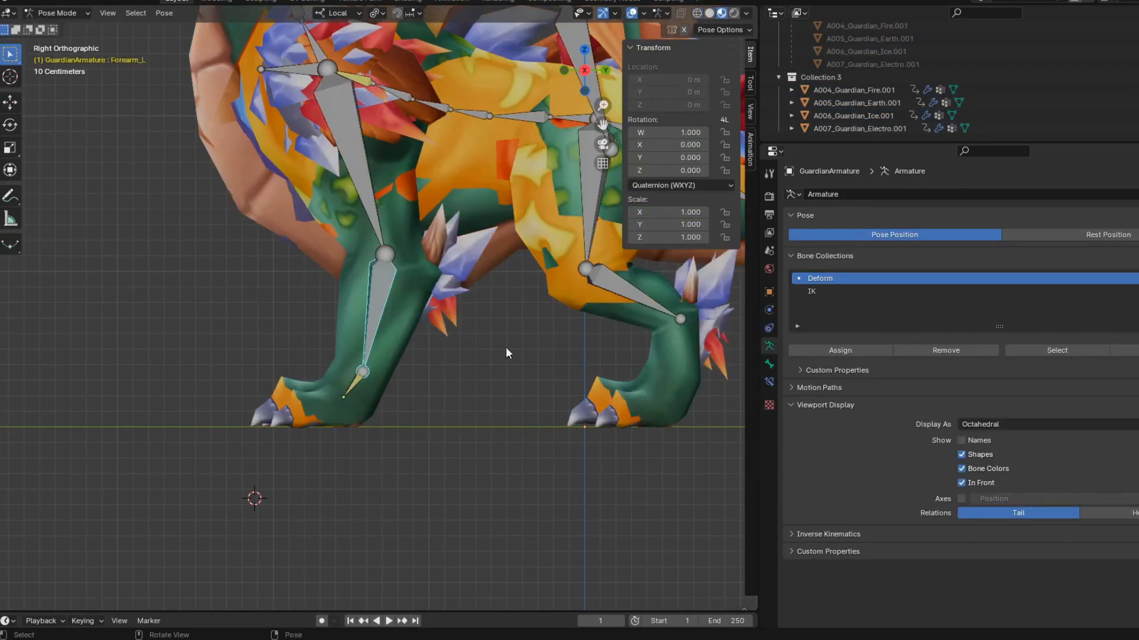
- Test-rotate the Forearm_L bone backward and forward to check how the meshes follow, cancelling both rotations
key(r)
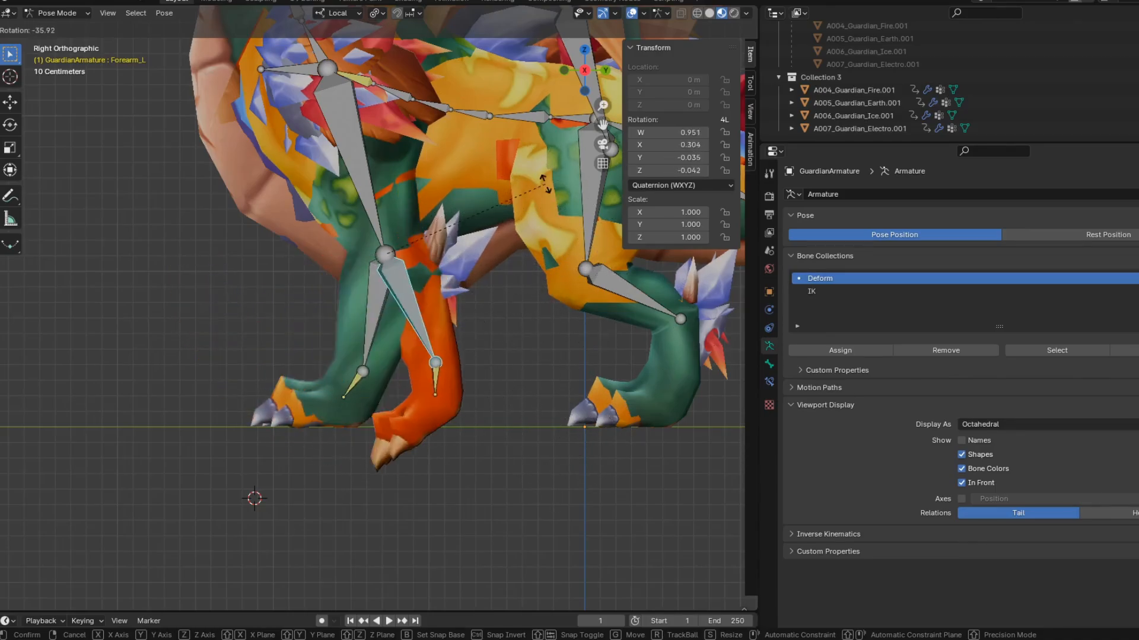
key(Escape)
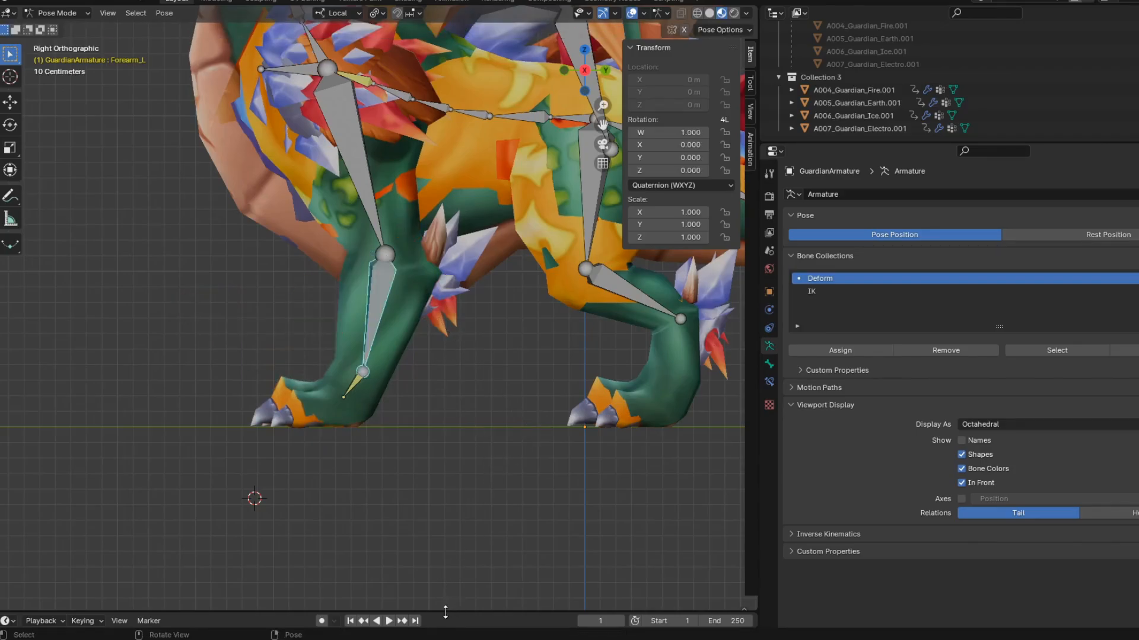
key(r)
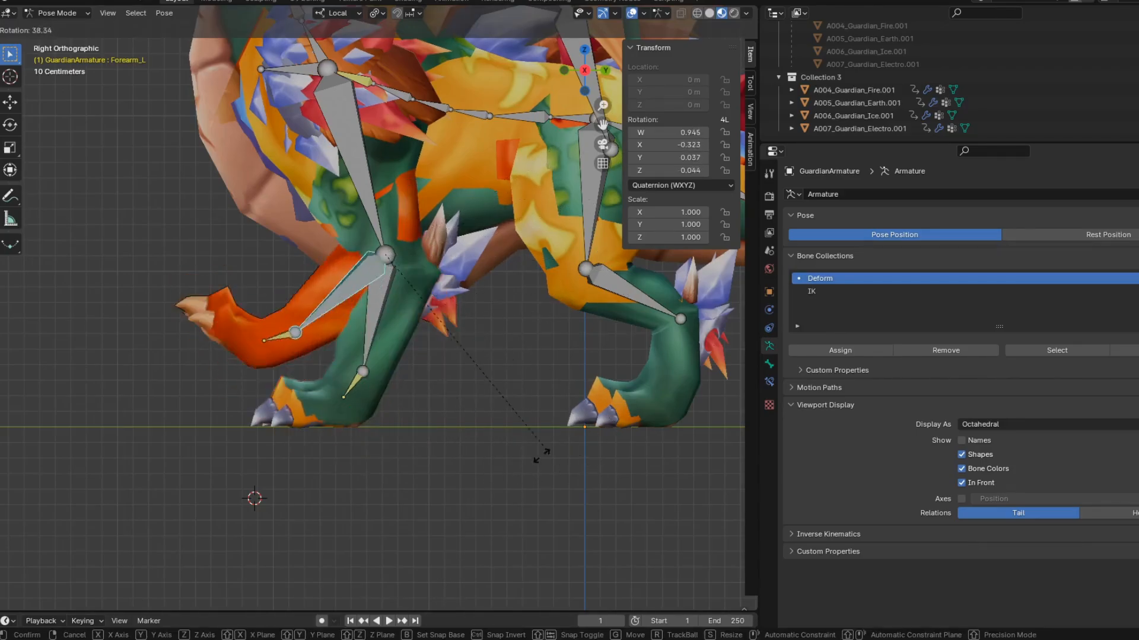
key(Escape)
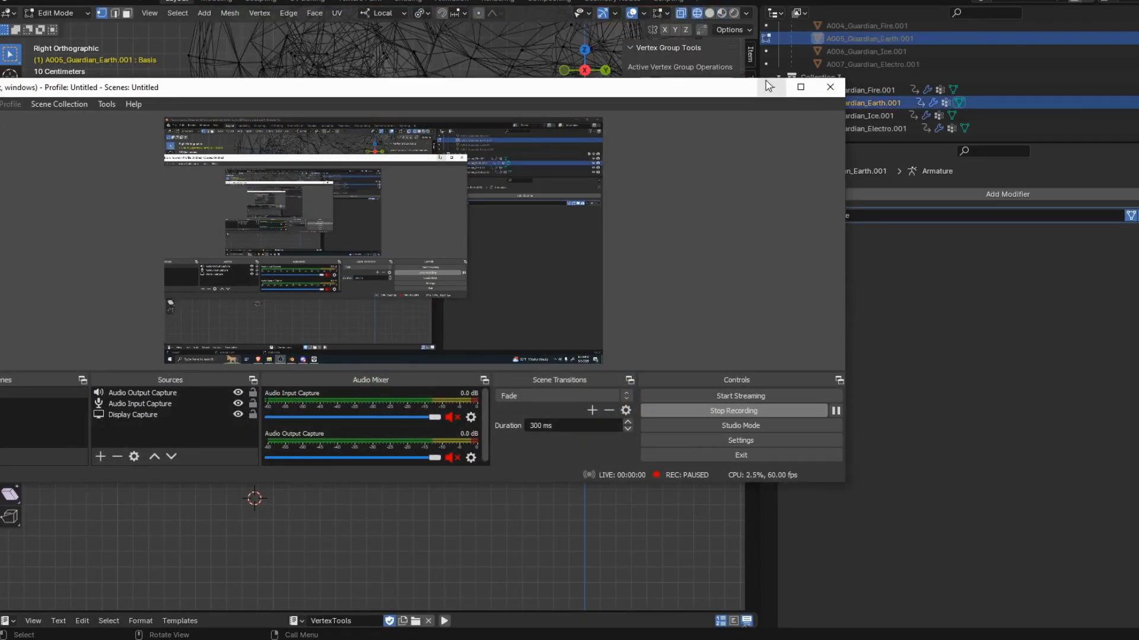
click(769, 87)
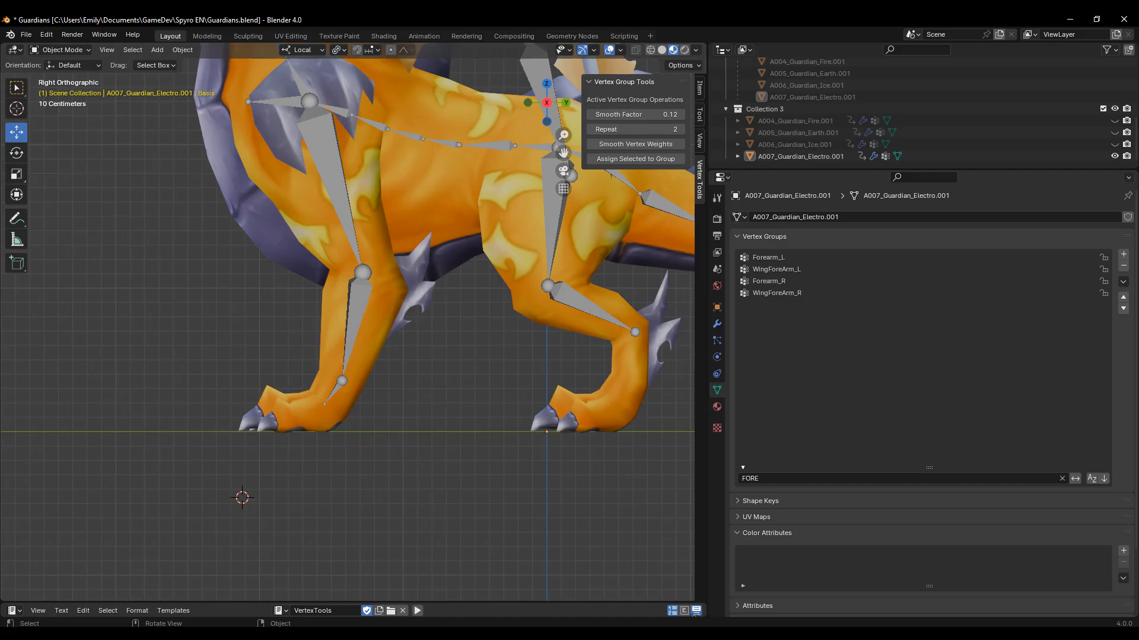
click(439, 189)
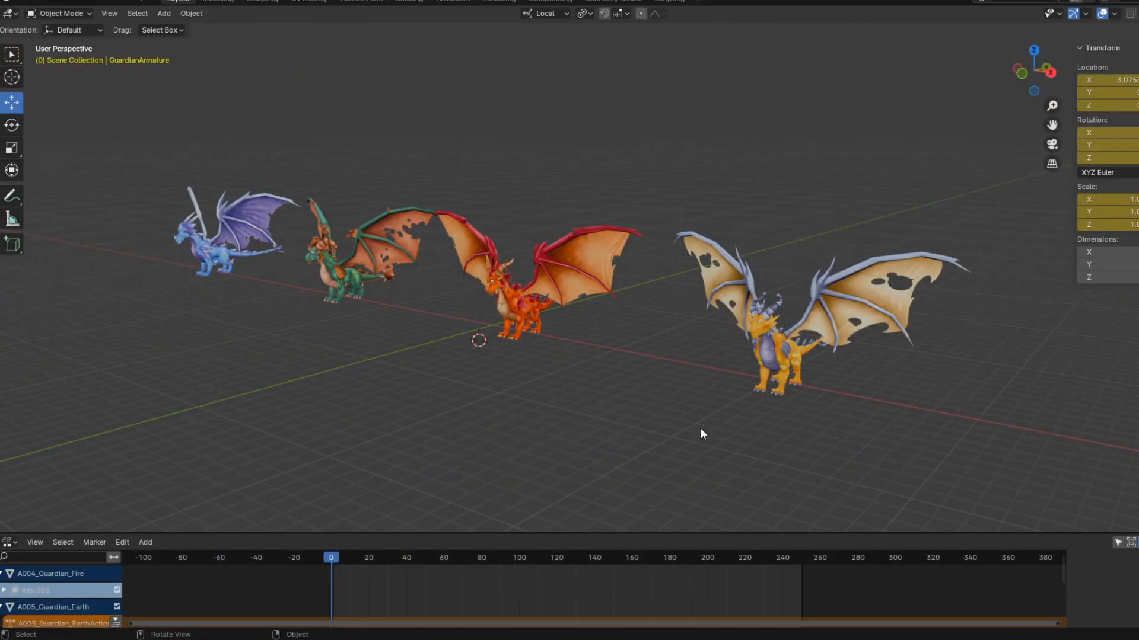
middle_drag(350, 394, 481, 374)
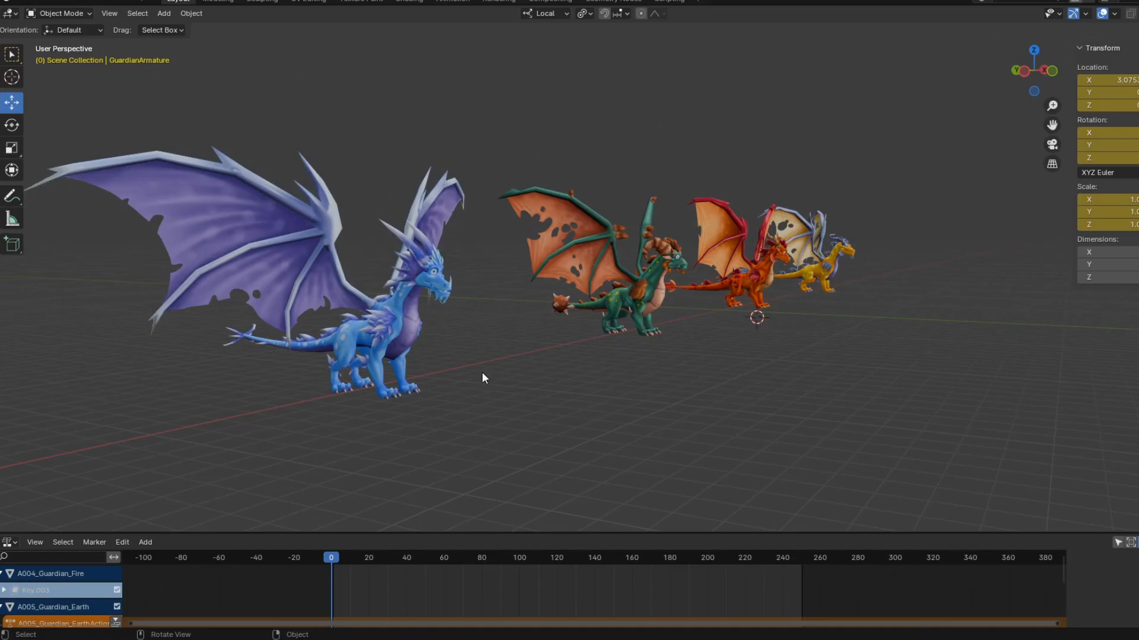
middle_drag(270, 379, 507, 385)
middle_drag(341, 375, 511, 407)
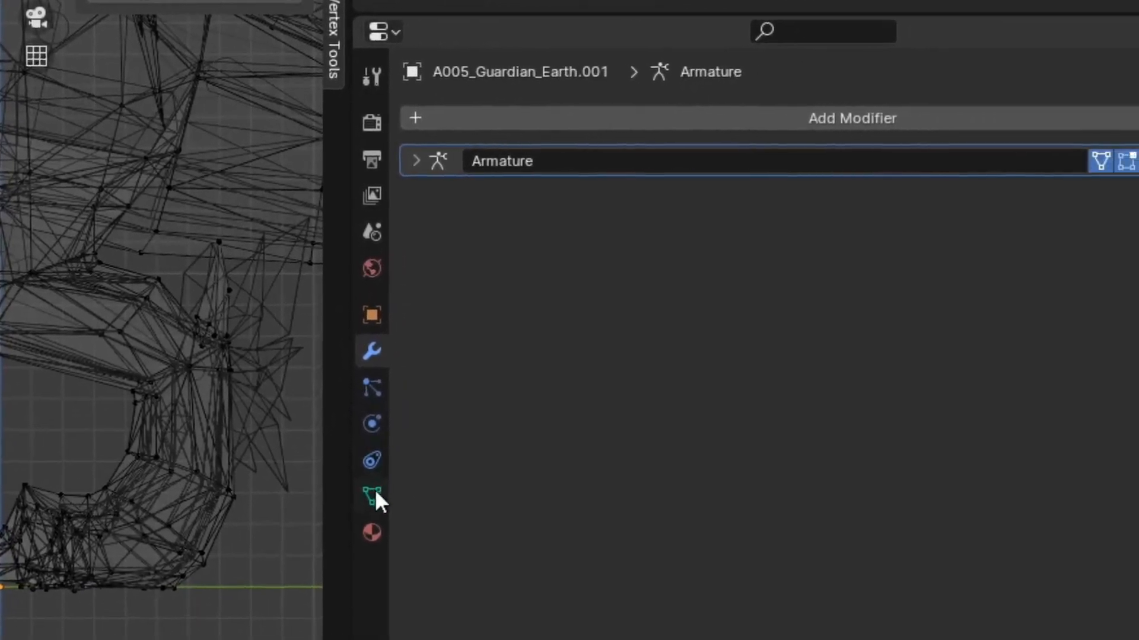
- Leave mesh editing on A005_Guardian_Earth.001, switch GuardianArmature to Pose Mode and turn off wireframe shading
click(1097, 442)
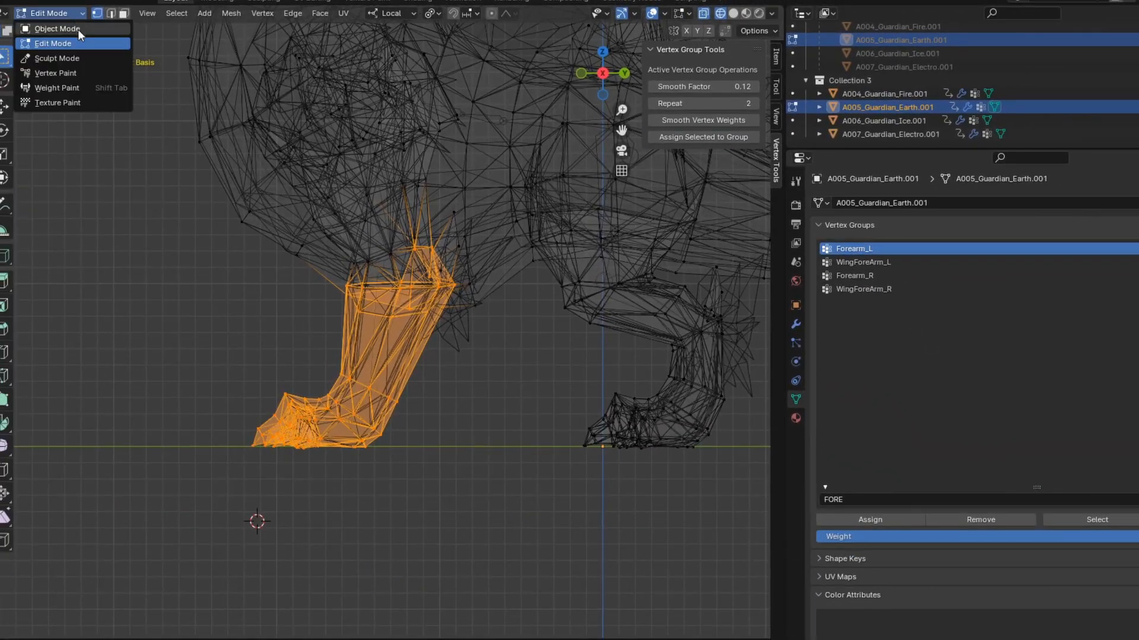
click(57, 29)
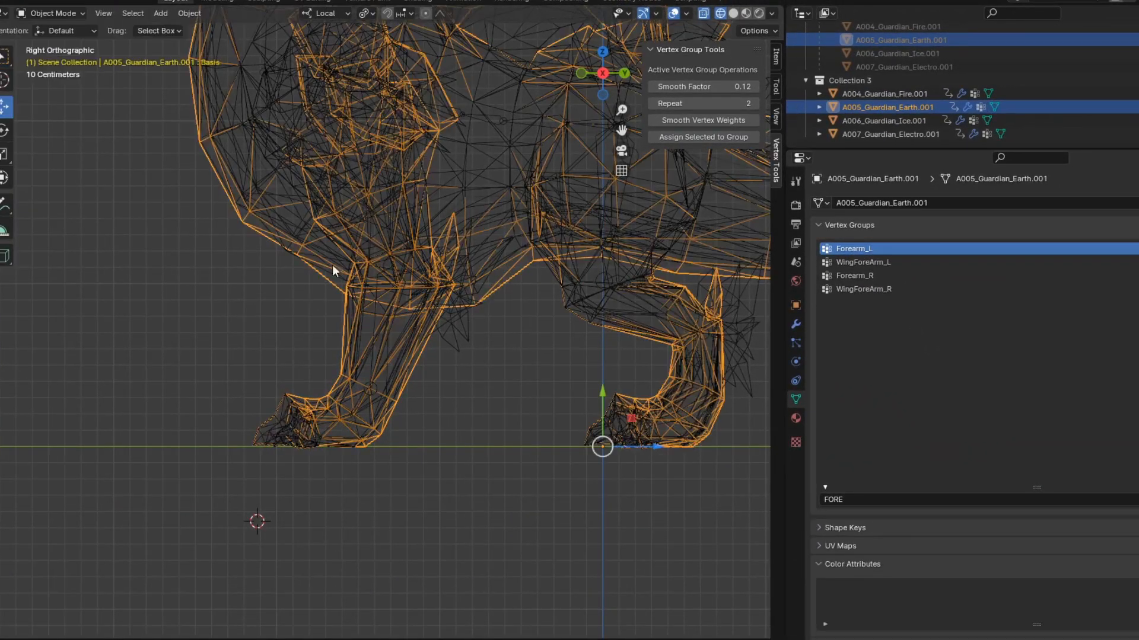
click(390, 312)
click(392, 311)
click(393, 311)
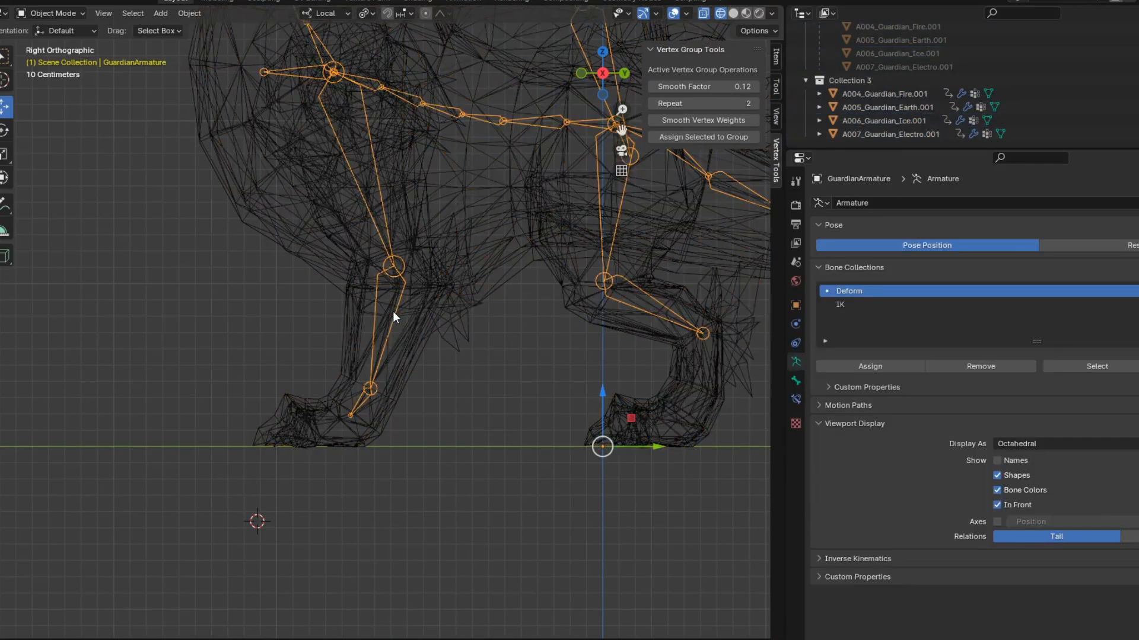
key(ctrl+Tab)
key(shift+z)
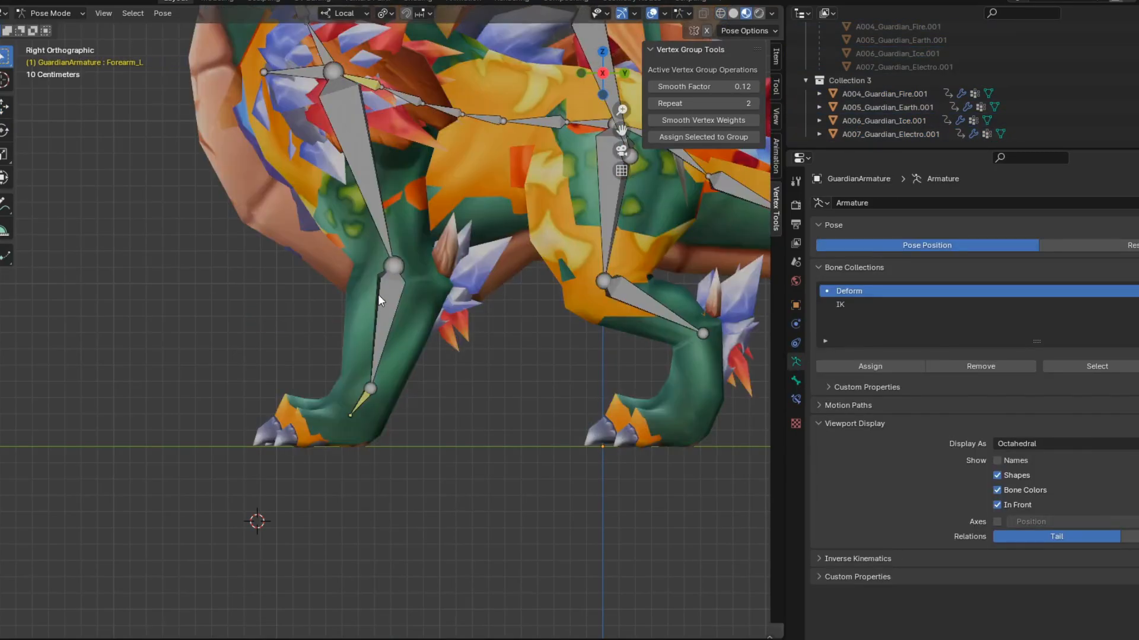
- Rotate the Forearm_L bone about 45° forward and hide the Fire, Earth and Ice guardian meshes
key(r)
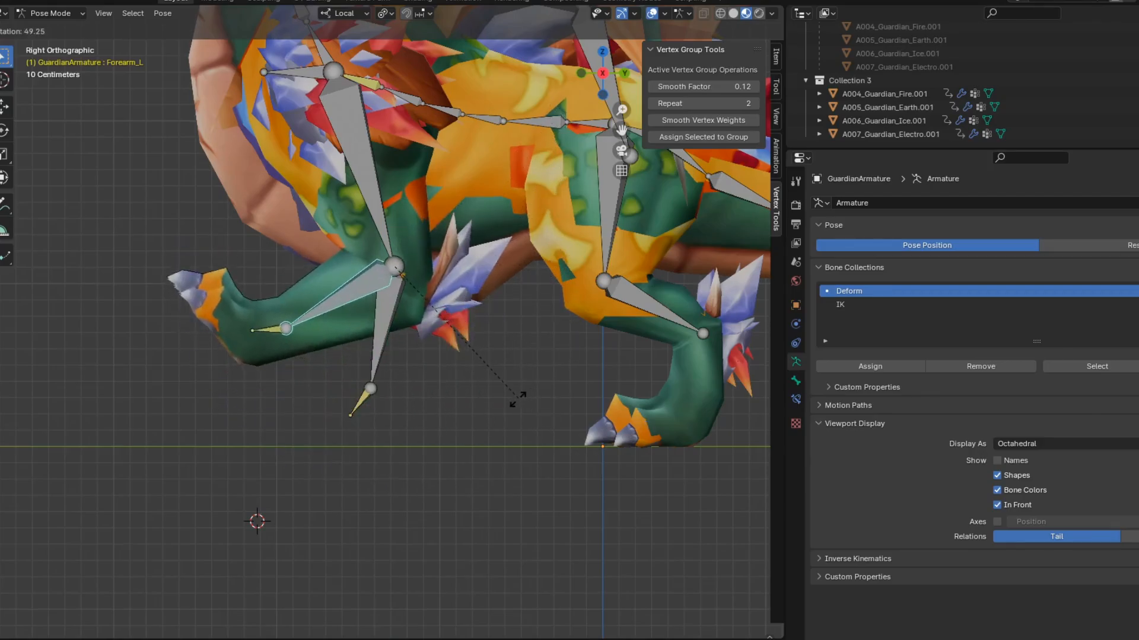
click(581, 420)
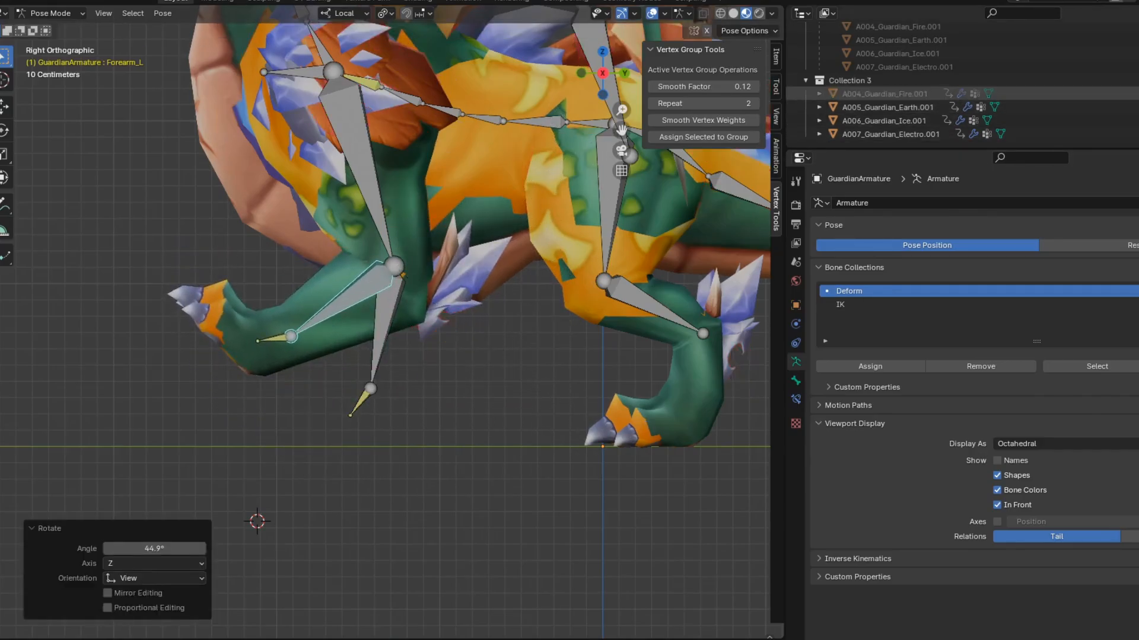
click(1137, 107)
click(1136, 121)
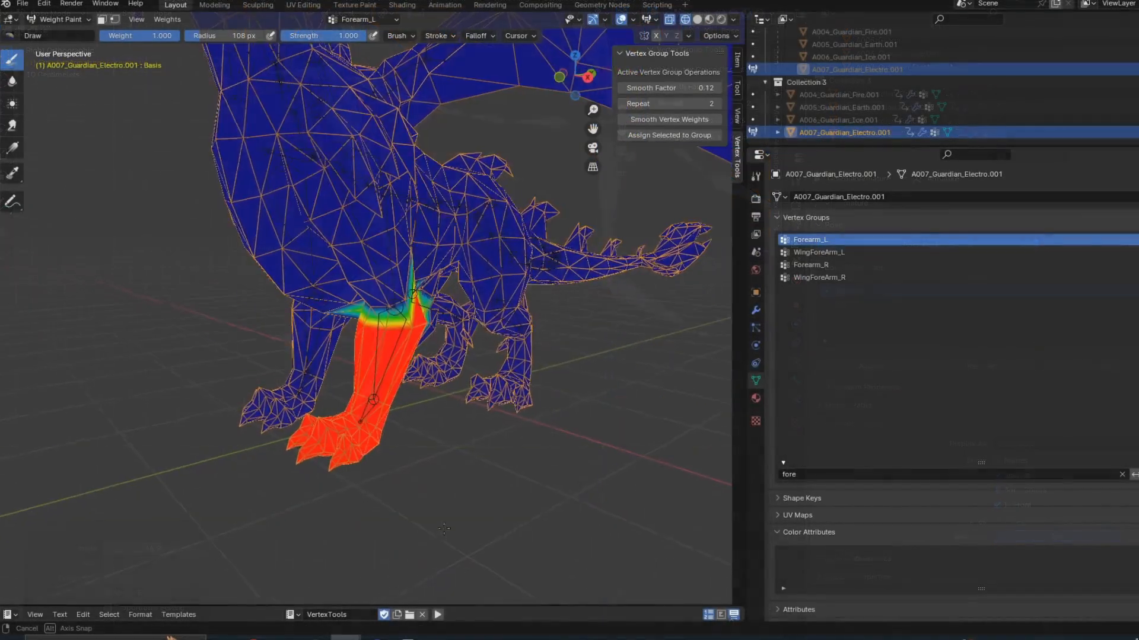
- Examine the Forearm_L weights around A007_Guardian_Electro.001's front leg and elbow in Weight Paint mode
mouse_move(356, 521)
middle_down()
mouse_move(394, 523)
mouse_move(252, 532)
mouse_move(390, 515)
mouse_move(274, 525)
middle_up()
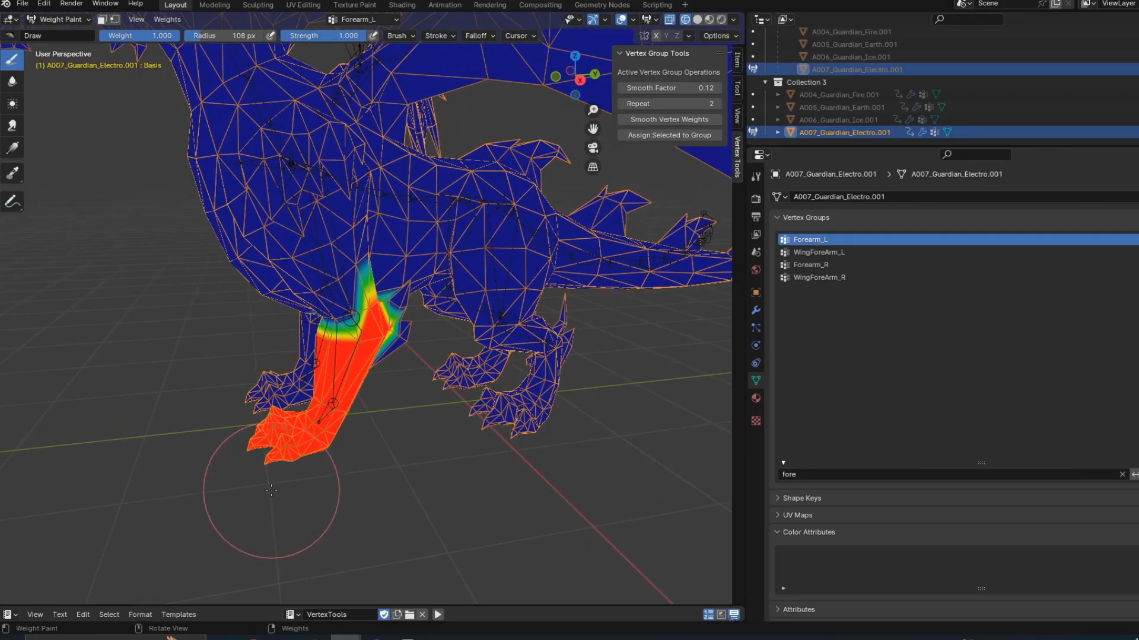
scroll(271, 490, up, 3)
middle_drag(381, 527, 394, 485)
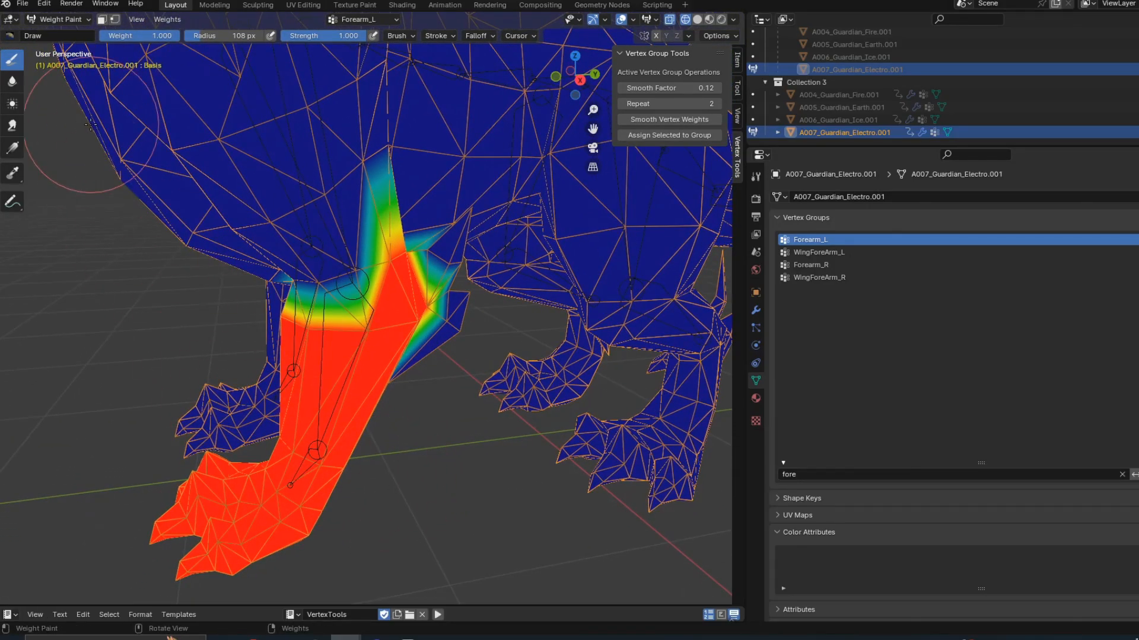
scroll(96, 404, down, 3)
middle_drag(96, 403, 278, 392)
scroll(156, 388, down, 2)
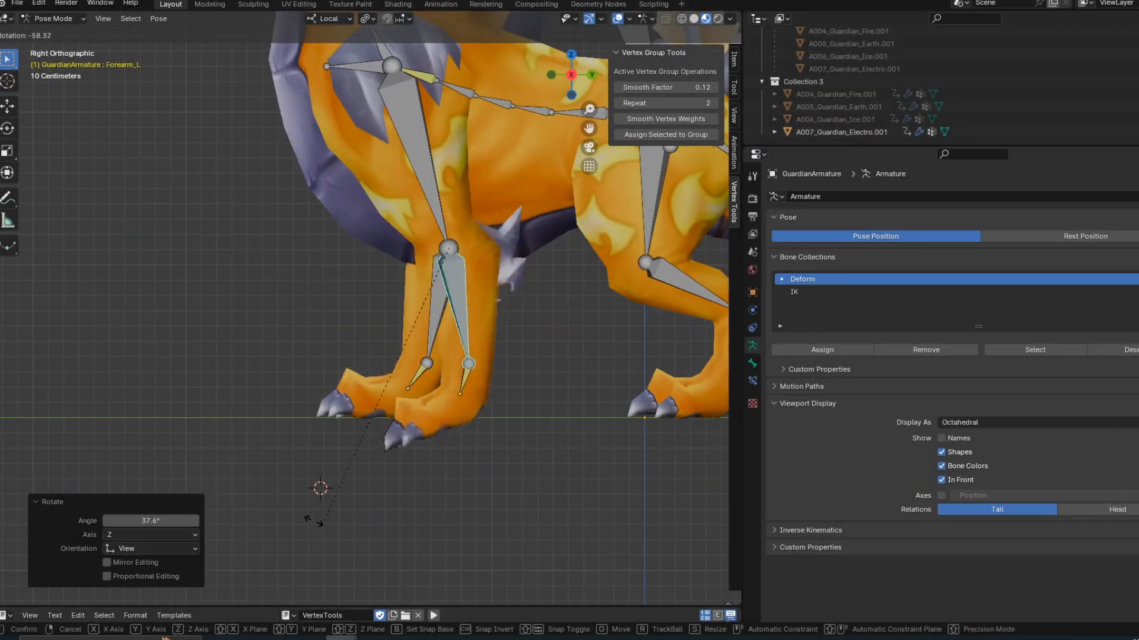
- Test-rotate the Forearm_L bone, cancel the rotation, and put A007_Guardian_Electro.001 in Weight Paint mode to view its Forearm_L weights
click(63, 361)
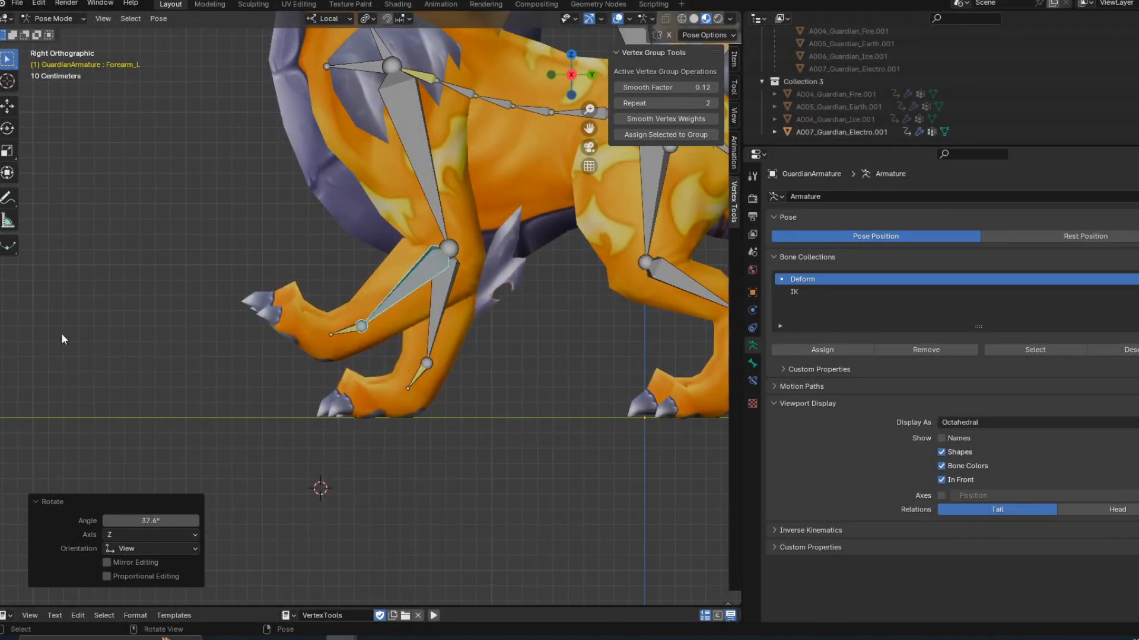
click(60, 33)
click(371, 169)
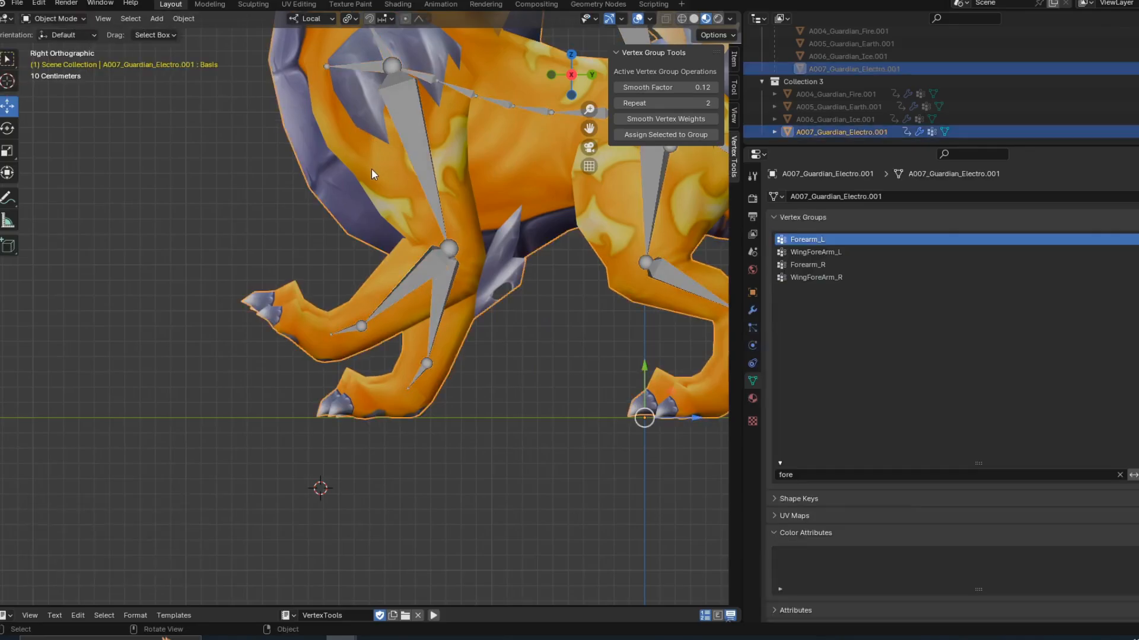
key(Tab)
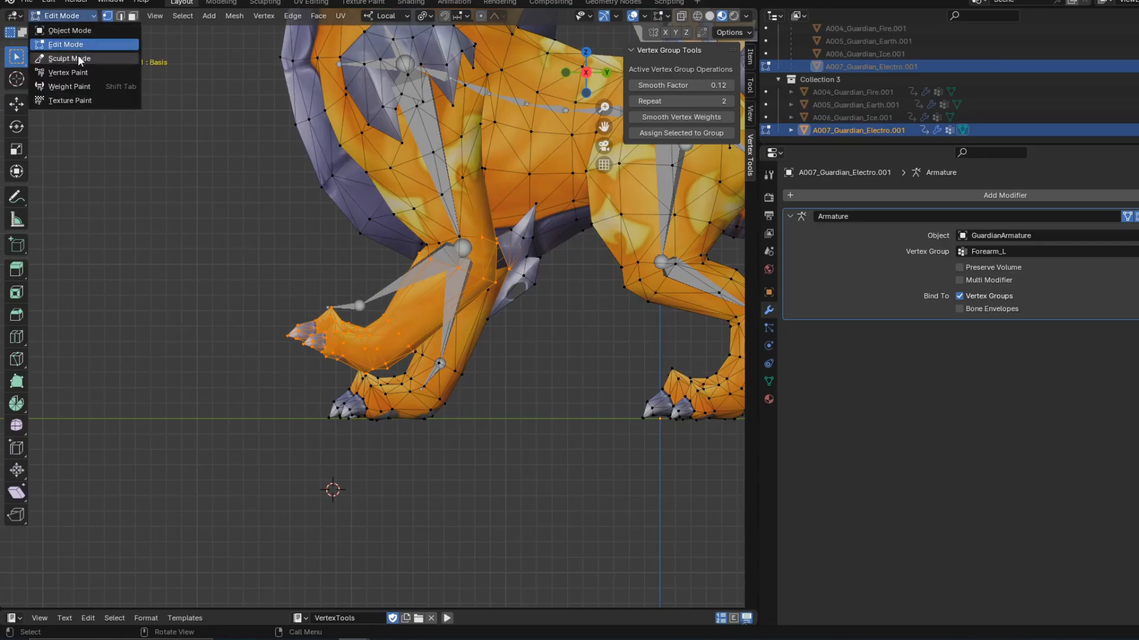
click(74, 86)
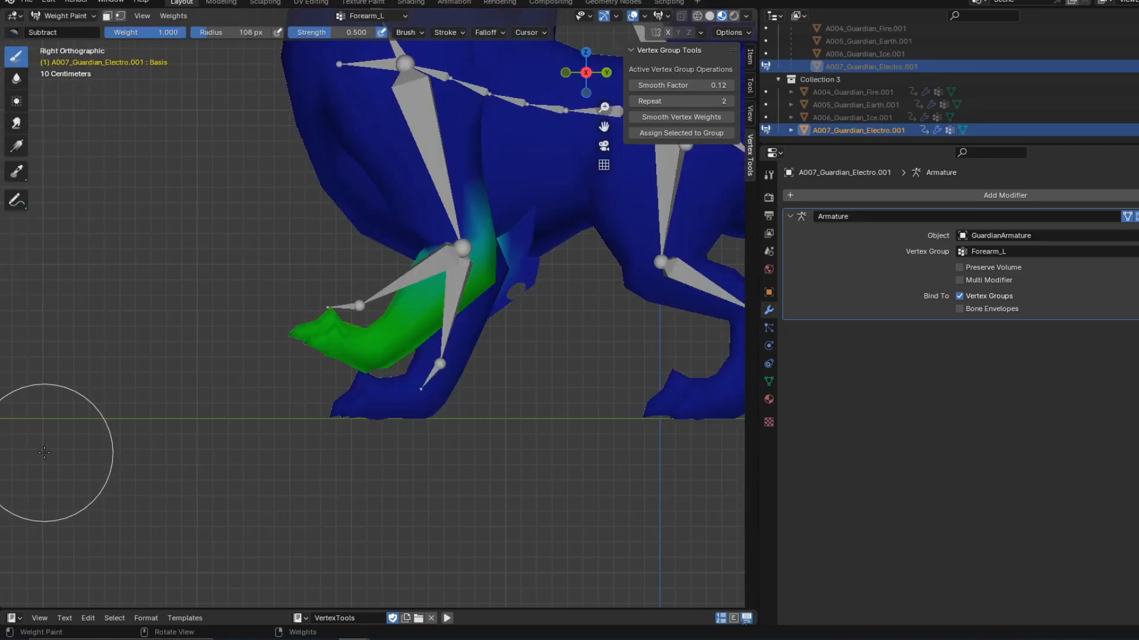
- Put GuardianArmature in Pose Mode, test-rotate the Forearm_L bone against the Electro mesh, cancel the rotation and return to Object Mode
click(46, 18)
click(53, 31)
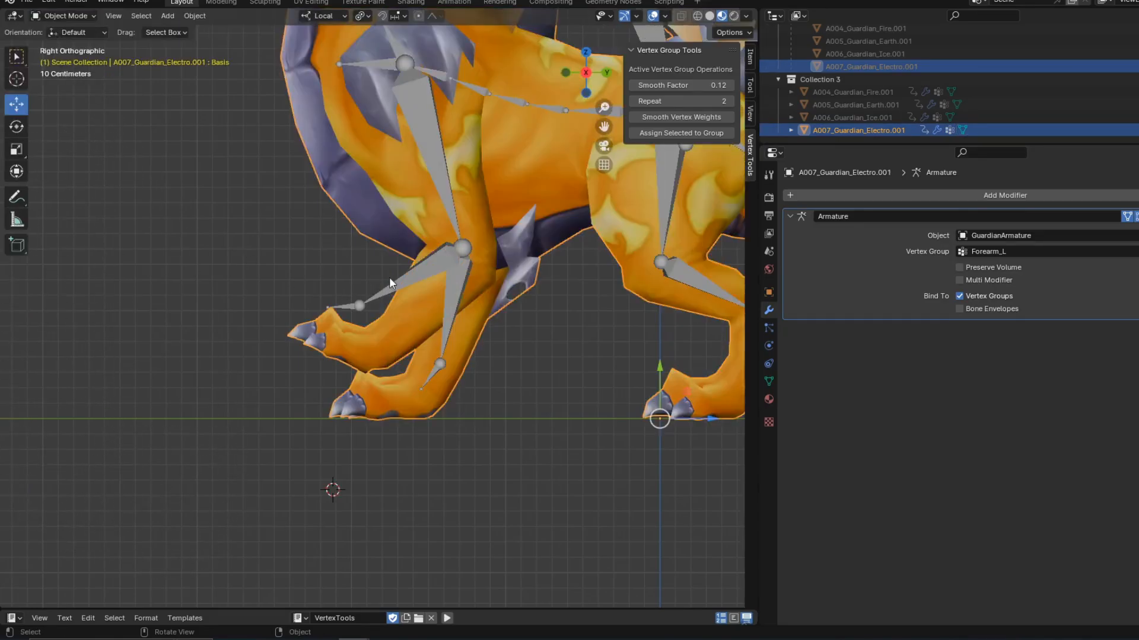
click(389, 282)
key(ctrl+Tab)
key(r)
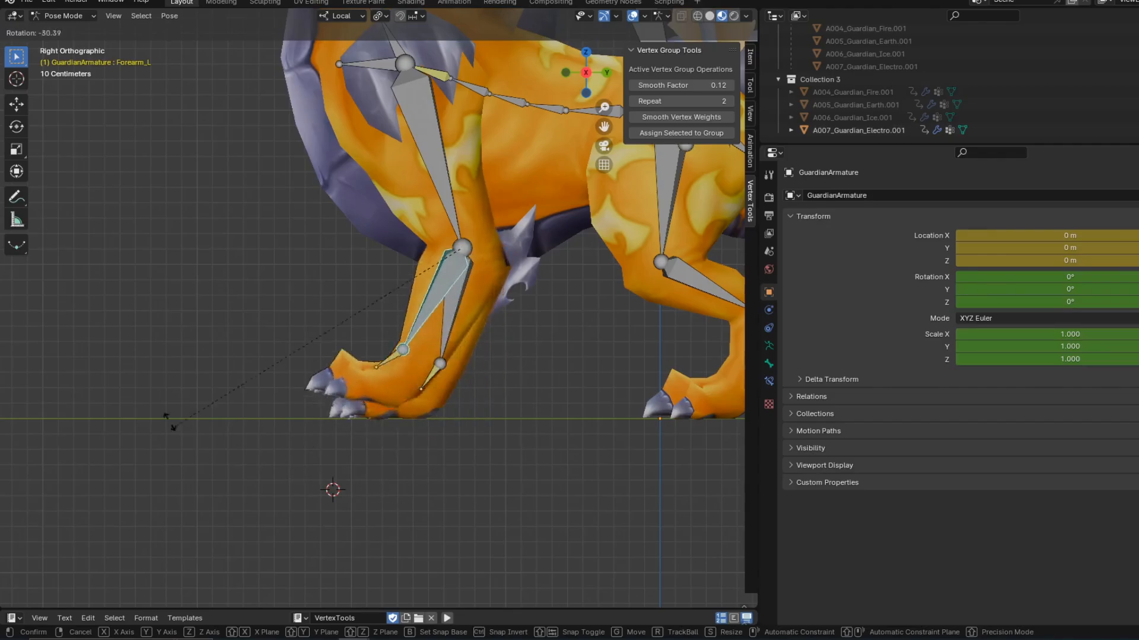
click(200, 267)
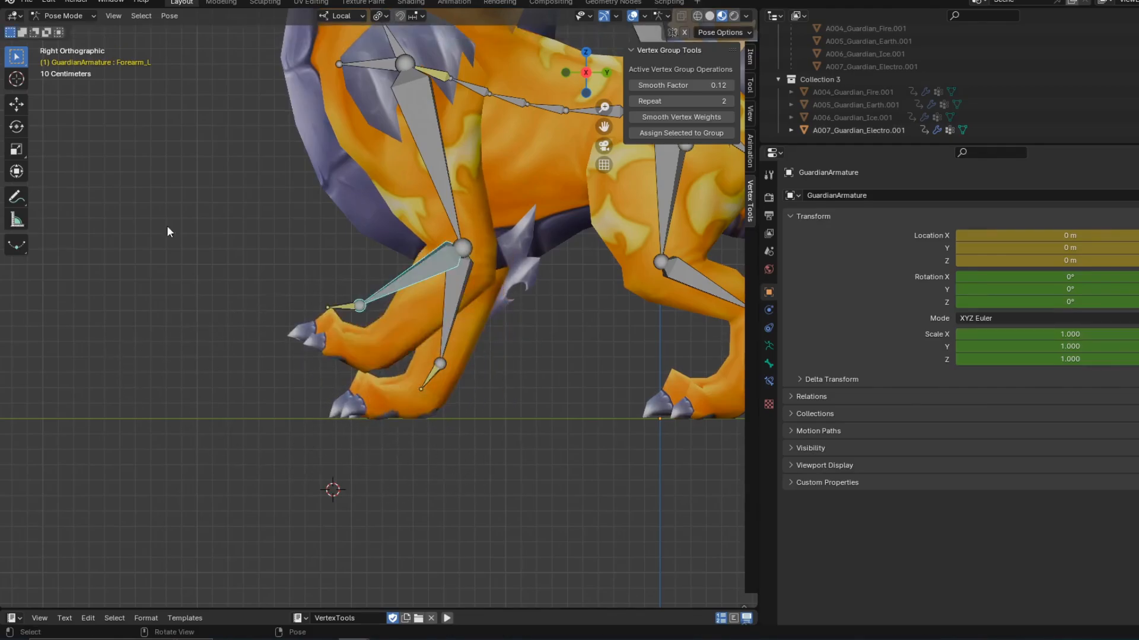
click(74, 33)
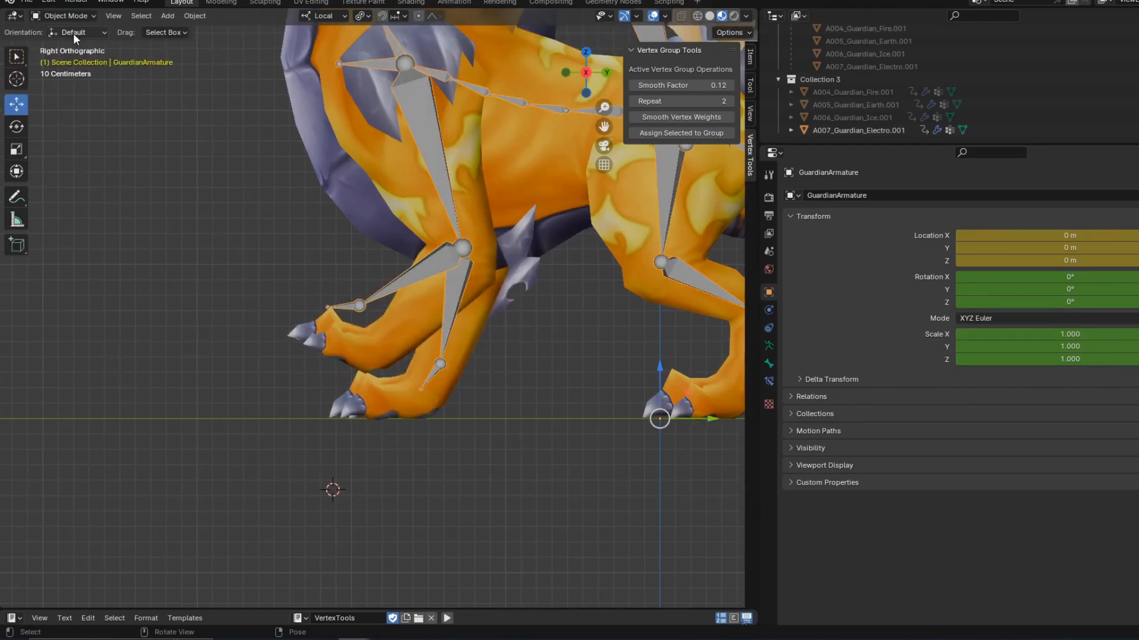
click(83, 16)
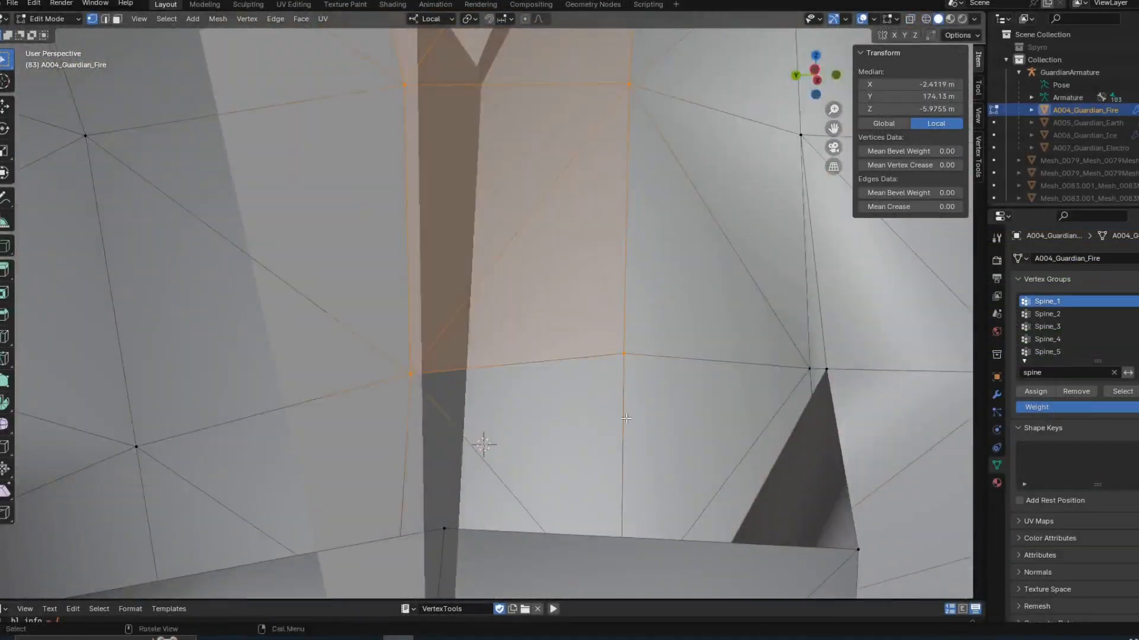
- Select A004_Guardian_Fire's tail segments for their matching Tail vertex groups and test-rotate the tail bones
drag(330, 198, 437, 300)
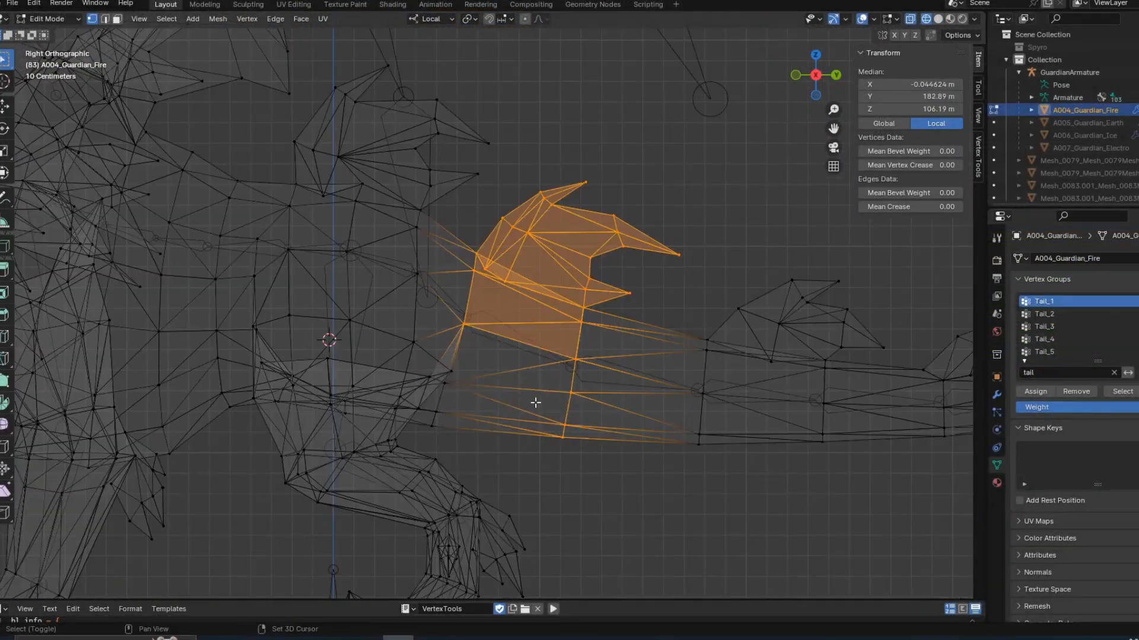
key(Down)
key(Down)
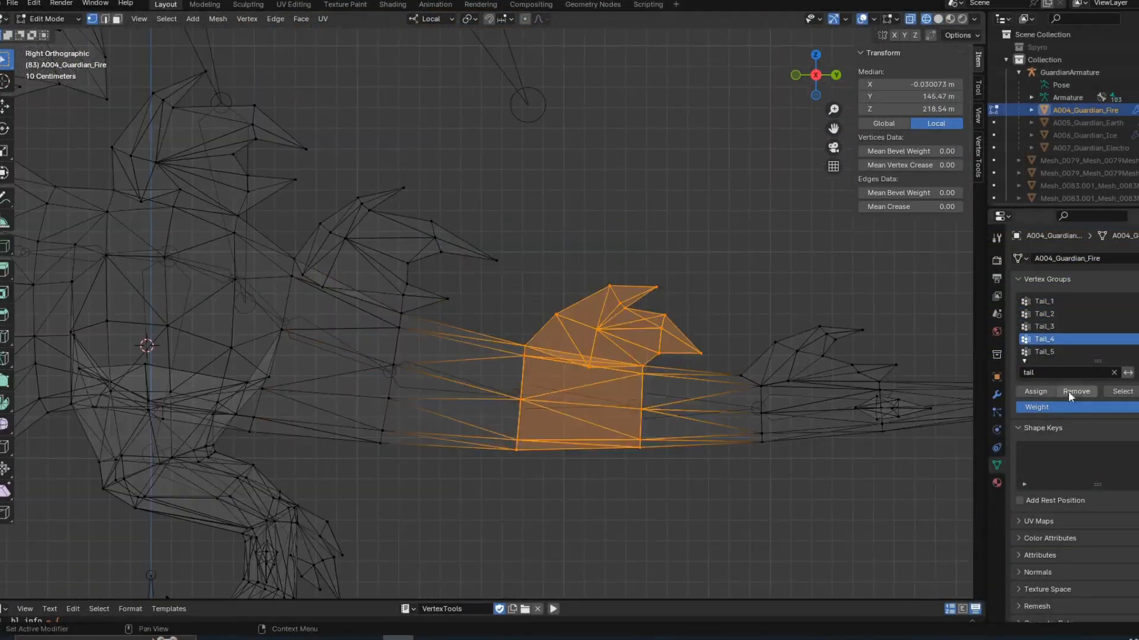
click(1052, 342)
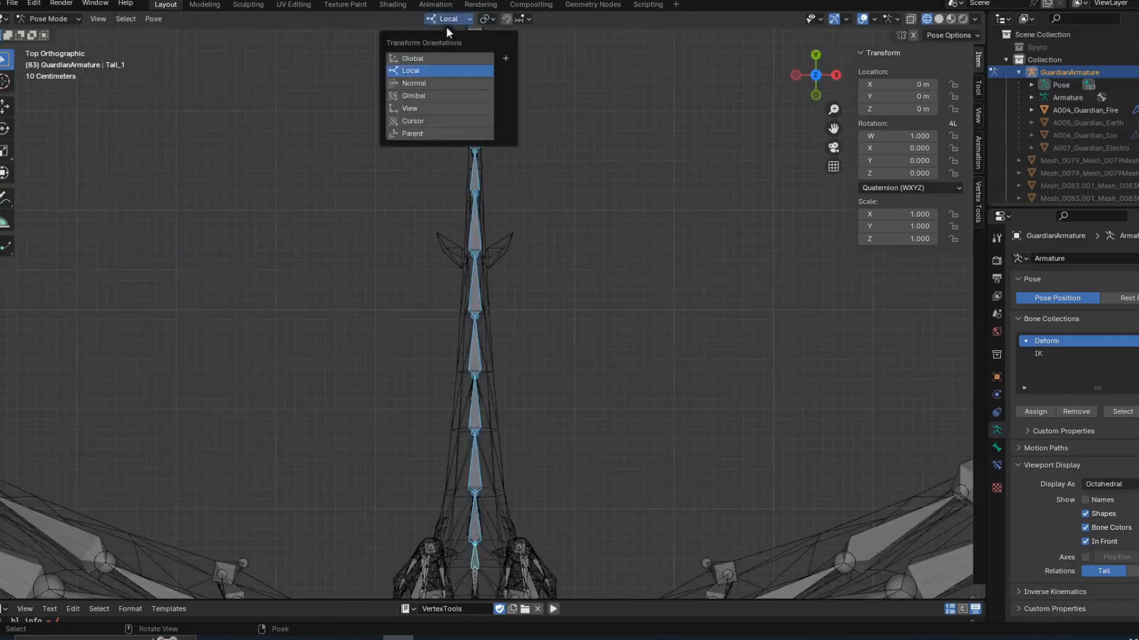
key(r)
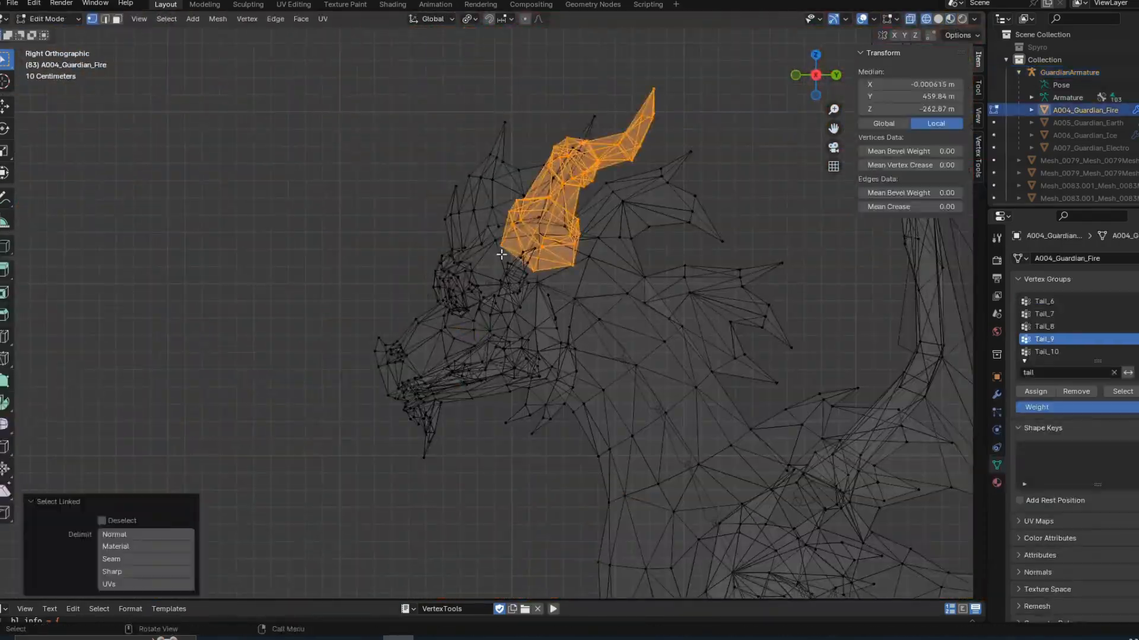
scroll(485, 461, up, 8)
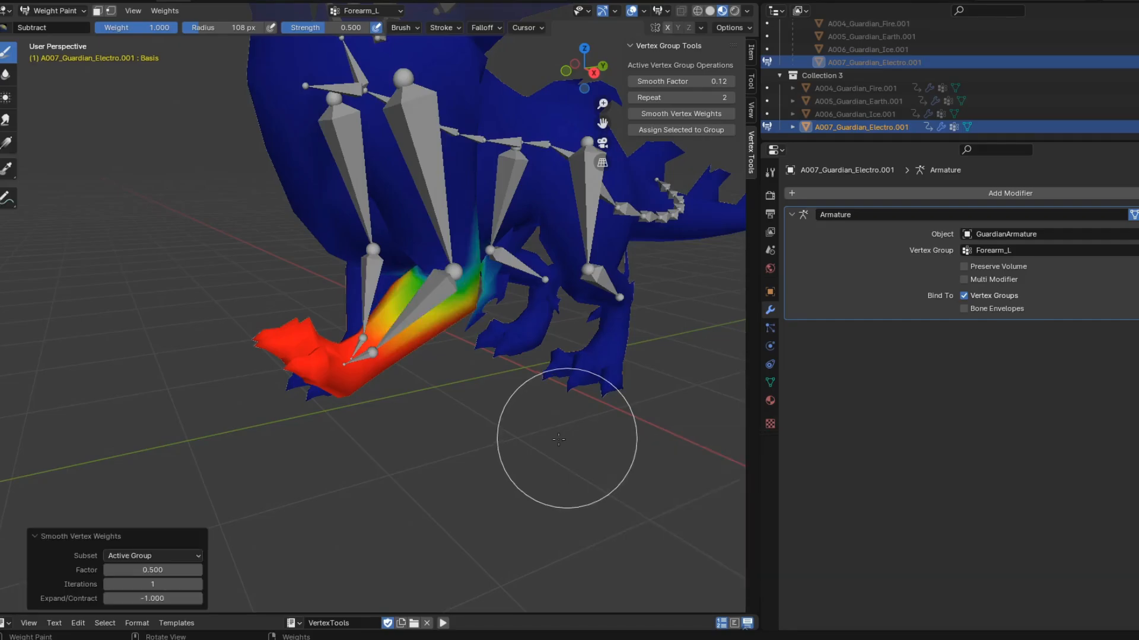
- Adjust the Factor of the Smooth Vertex Weights operation for A007_Guardian_Electro.001's Forearm_L group
drag(153, 570, 141, 570)
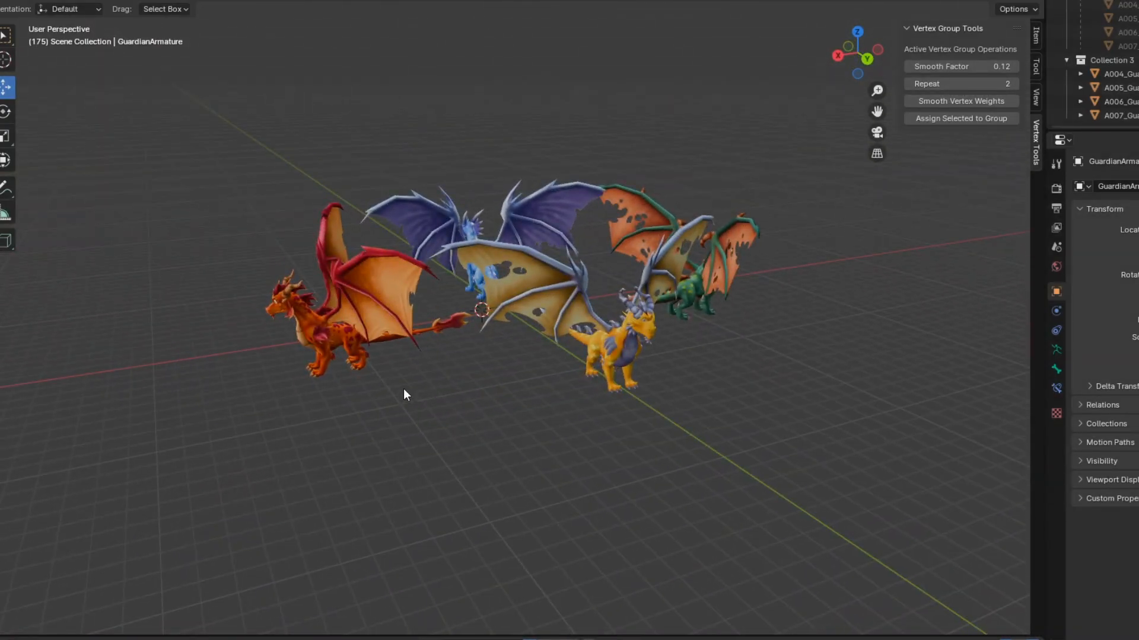
middle_drag(556, 379, 439, 405)
middle_drag(456, 476, 238, 396)
scroll(484, 413, up, 4)
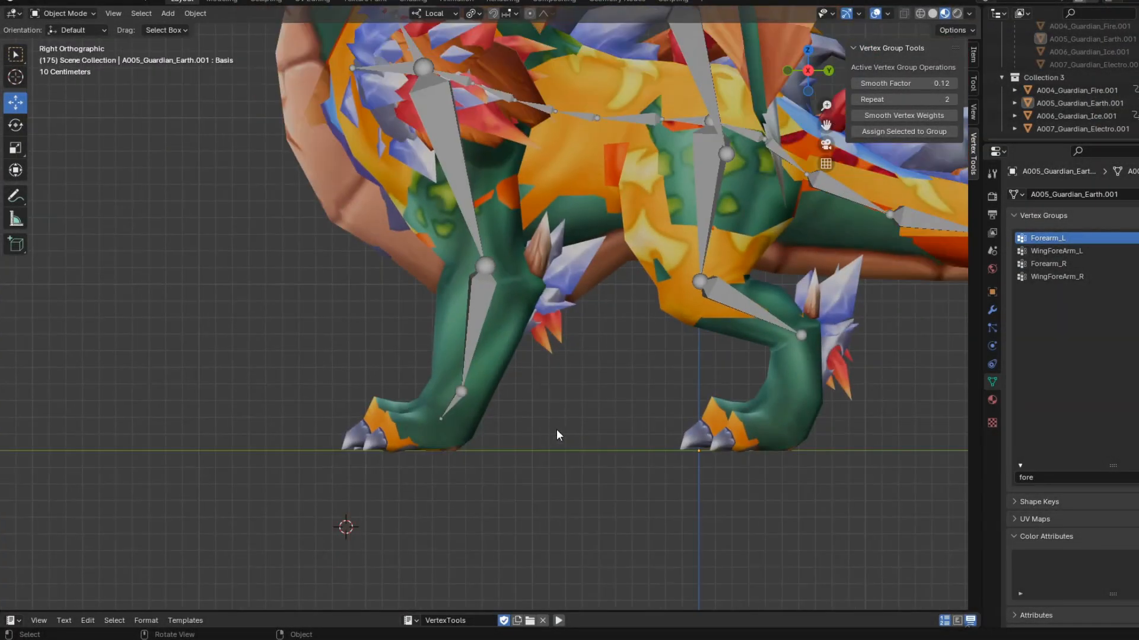
- Put A005_Guardian_Earth.001 in Weight Paint mode and smooth its Forearm_L vertex weights with a Smooth Factor of 0.90
shift+middle_drag(556, 430, 502, 424)
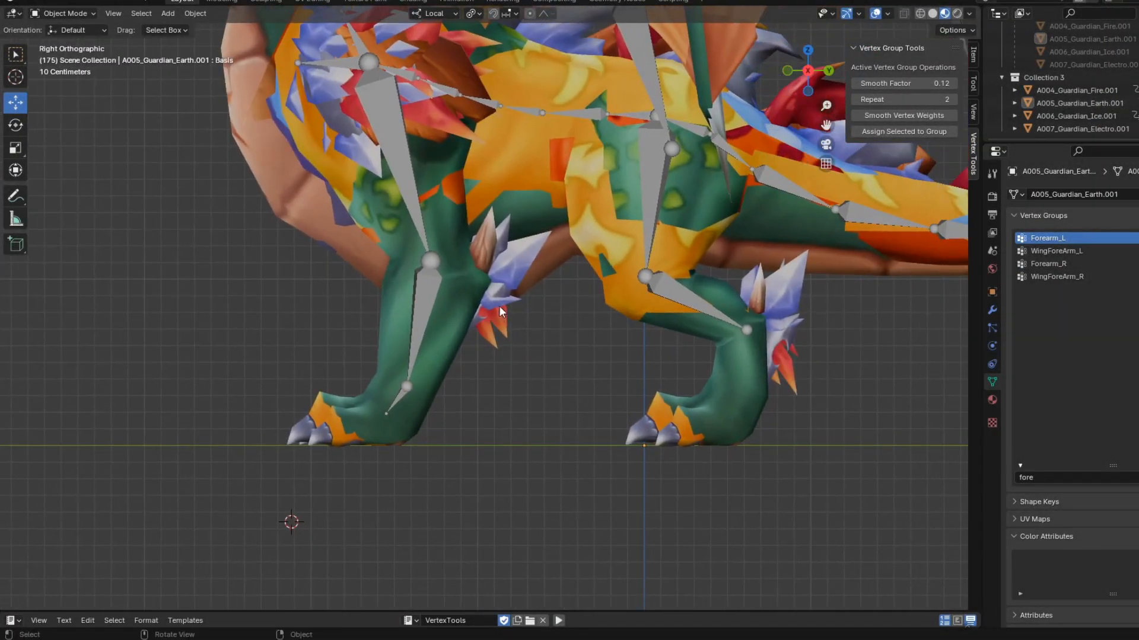
click(83, 85)
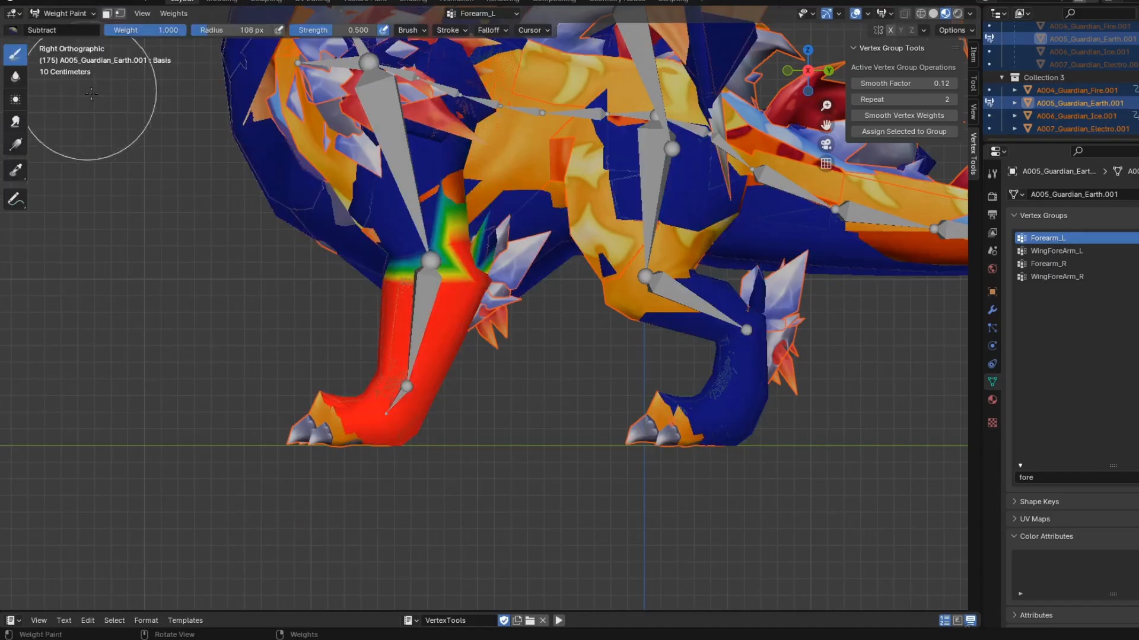
key(F3)
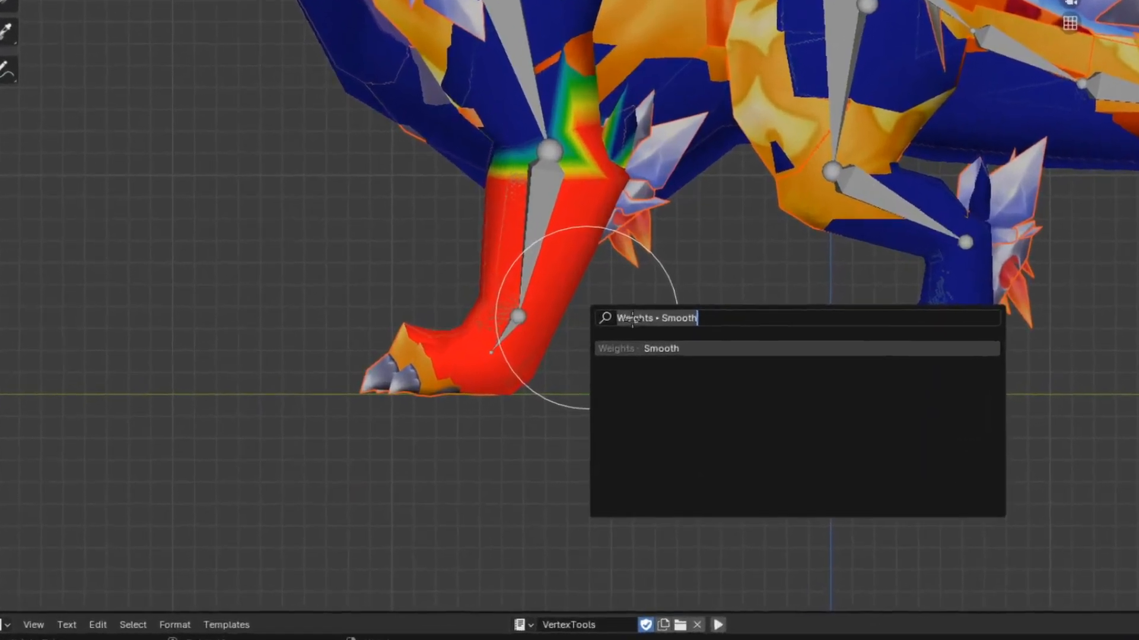
key(Return)
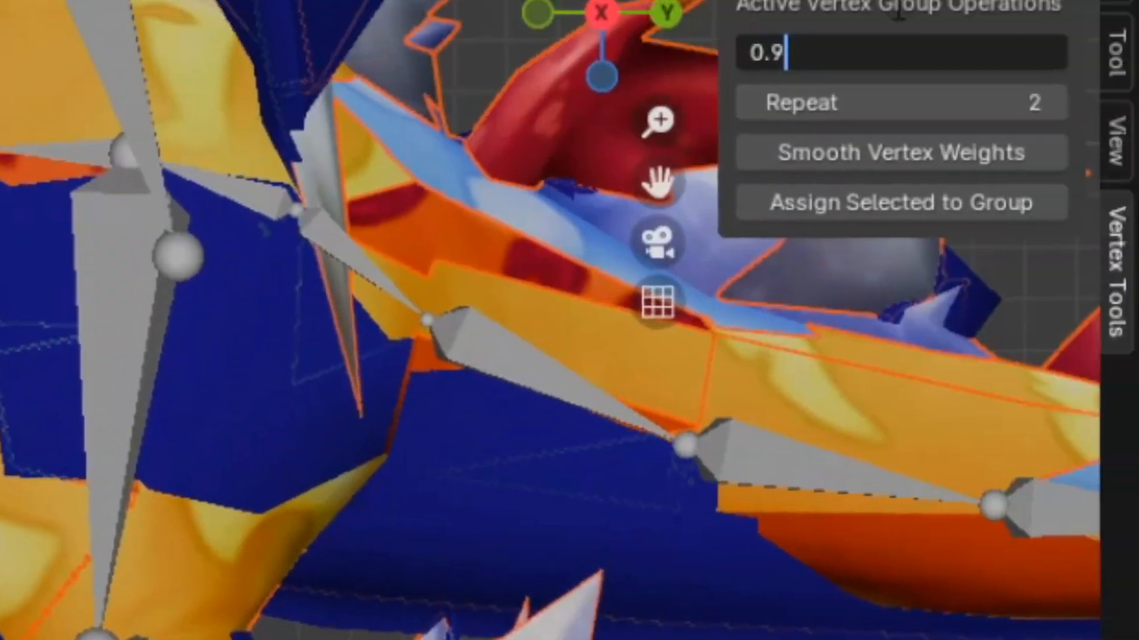
key(Return)
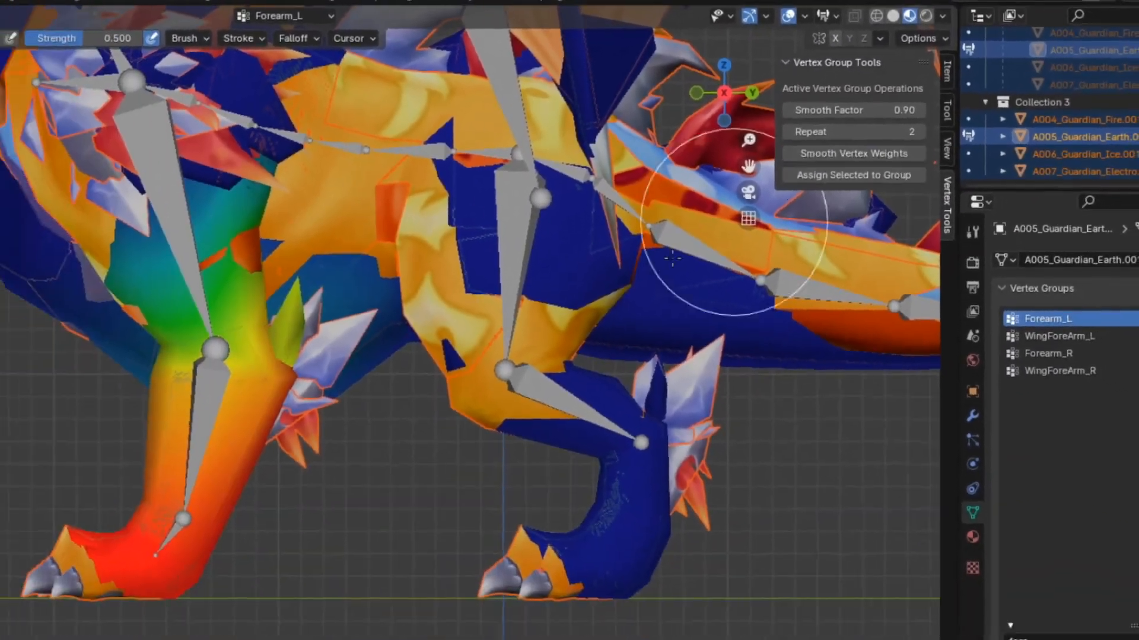
middle_drag(673, 258, 739, 274)
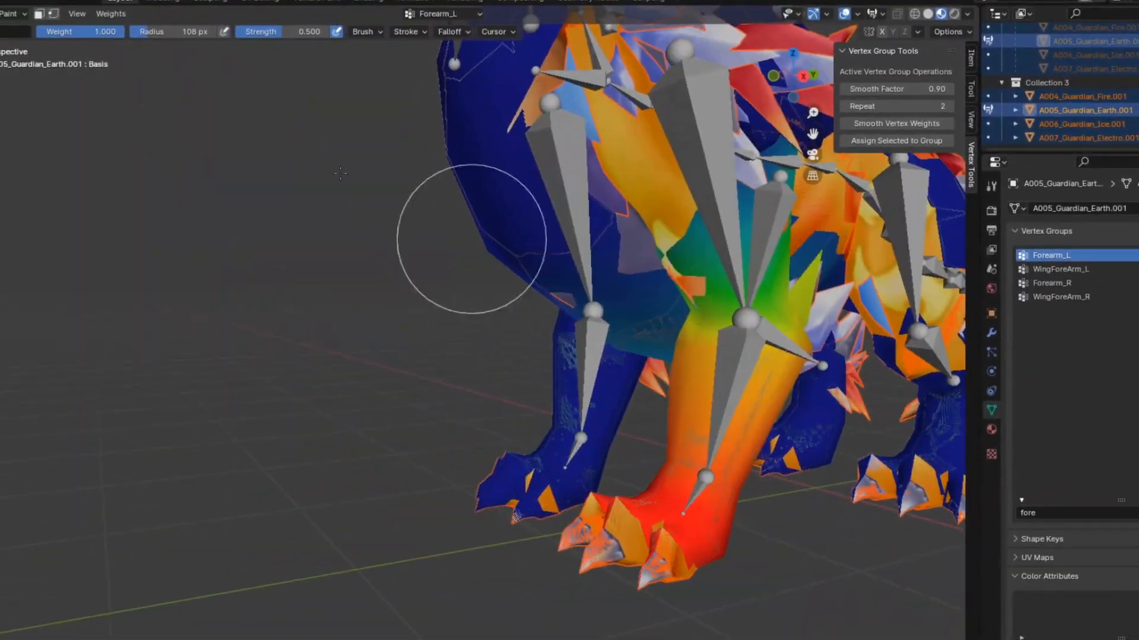
- Isolate A004_Guardian_Fire.001 and A005_Guardian_Earth.001 in turn and inspect their Forearm_L weights in Weight Paint mode
drag(1138, 110, 1138, 137)
click(1138, 97)
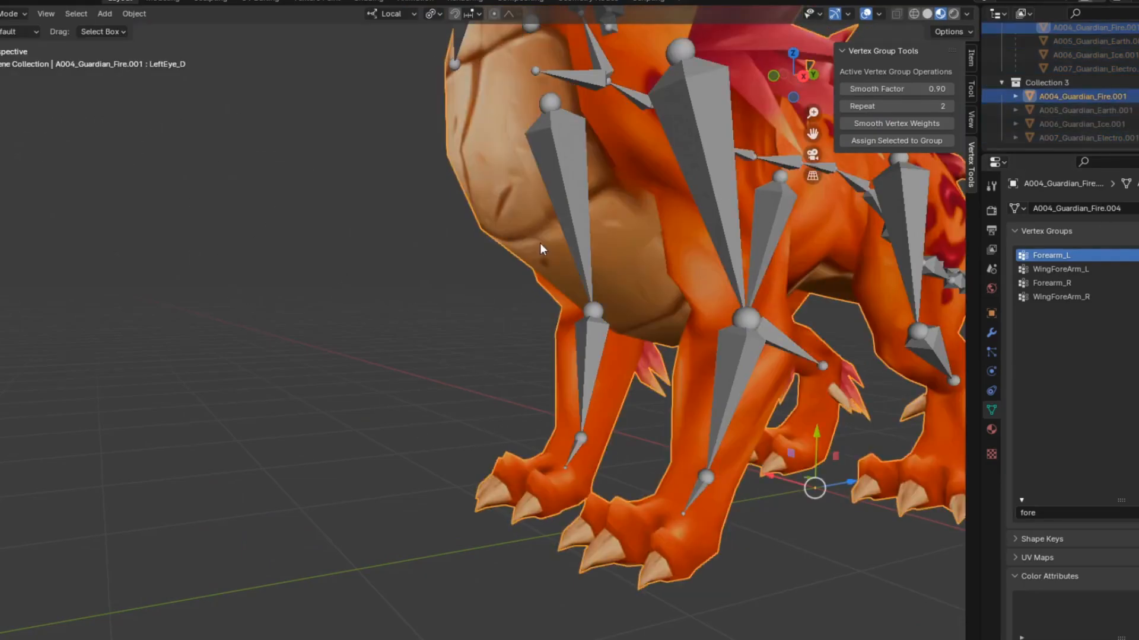
shift+middle_drag(486, 445, 292, 418)
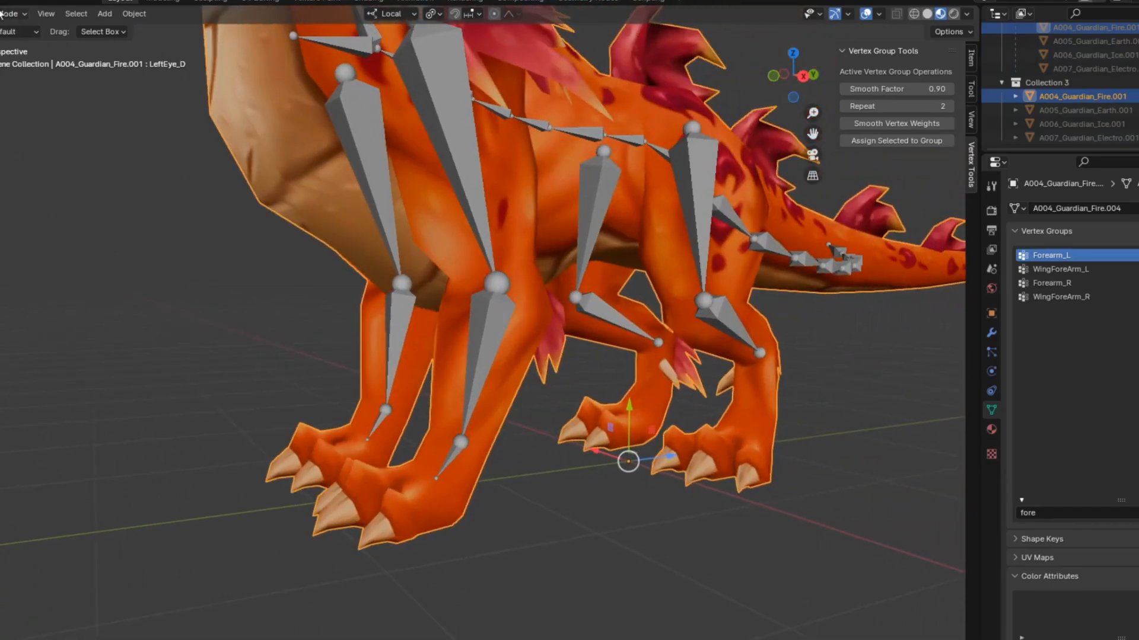
click(1, 90)
click(1138, 97)
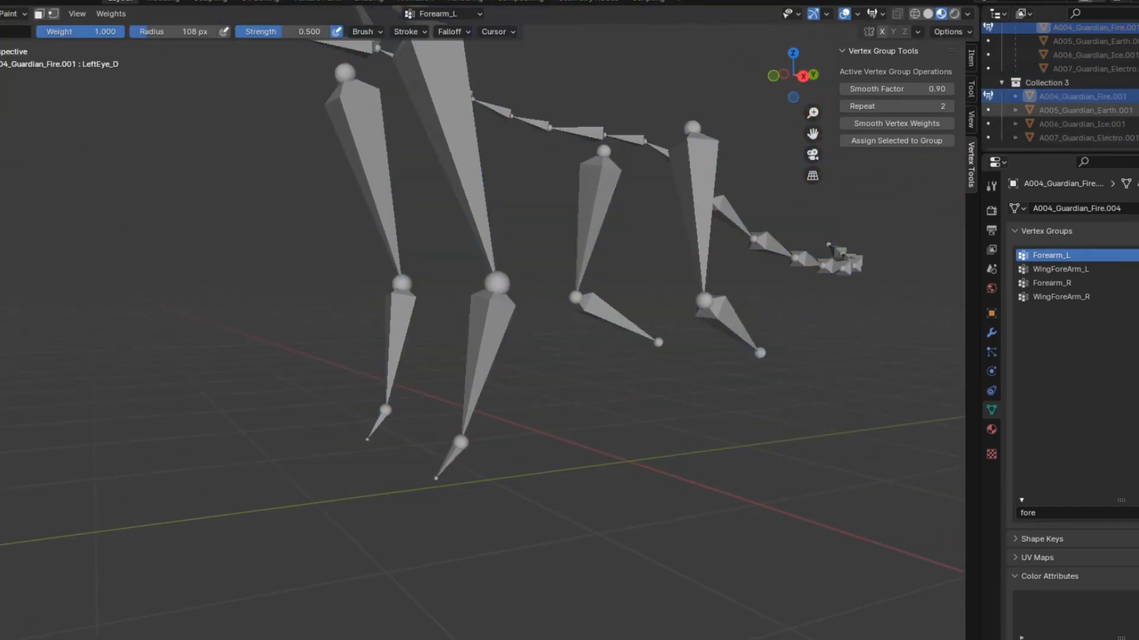
click(1138, 110)
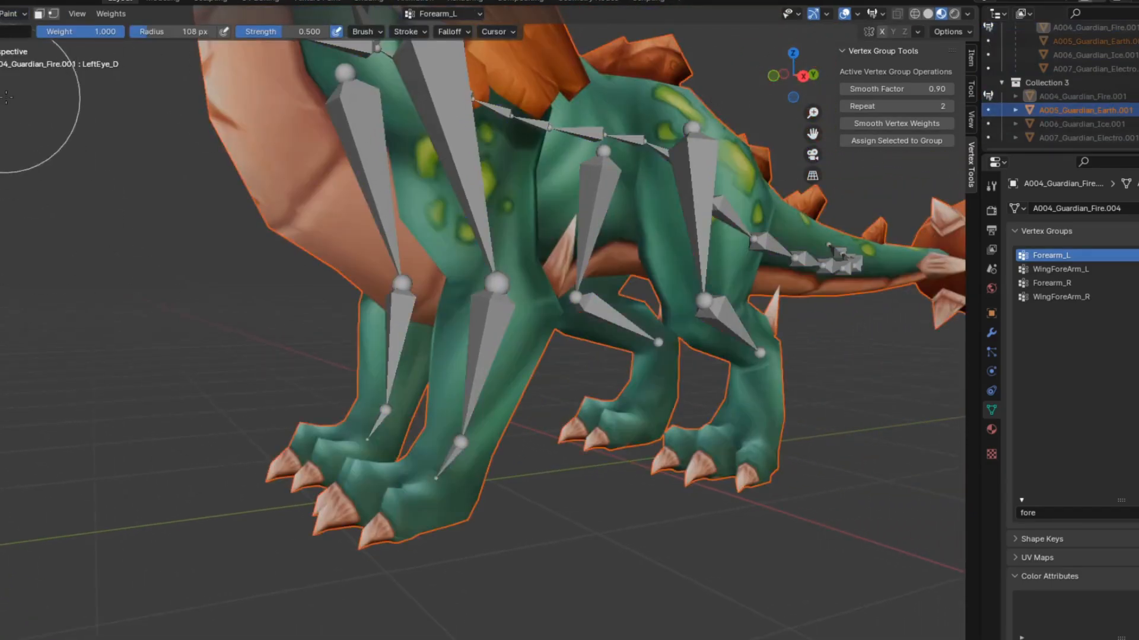
click(27, 92)
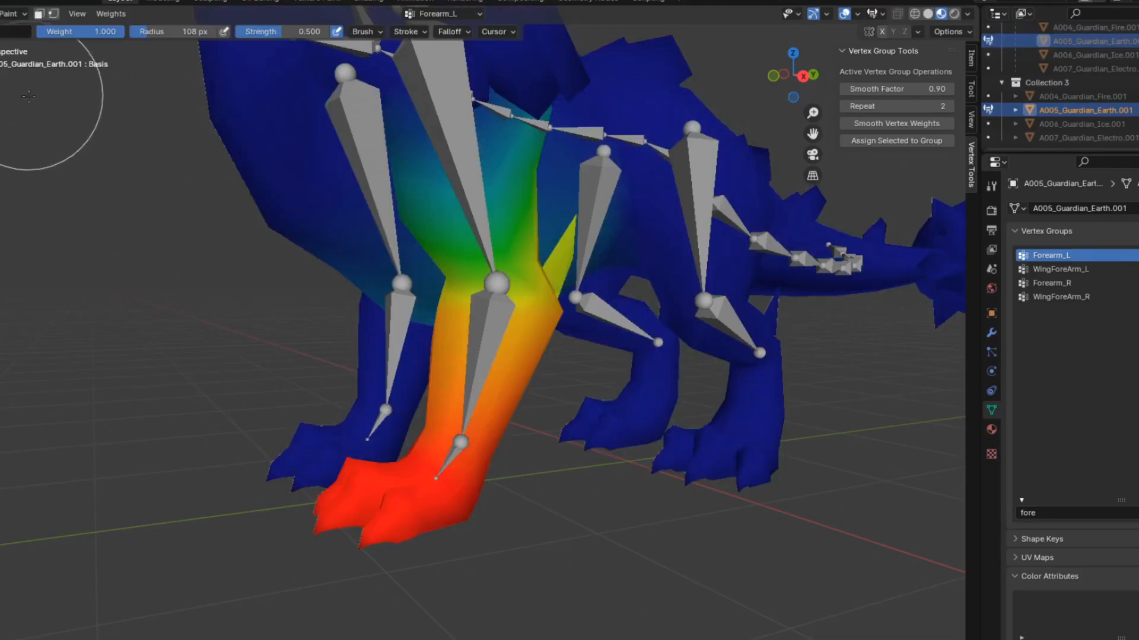
- Isolate A006_Guardian_Ice.001 and A007_Guardian_Electro.001 in turn and inspect their Forearm_L weights in Weight Paint mode
click(1138, 111)
click(1138, 124)
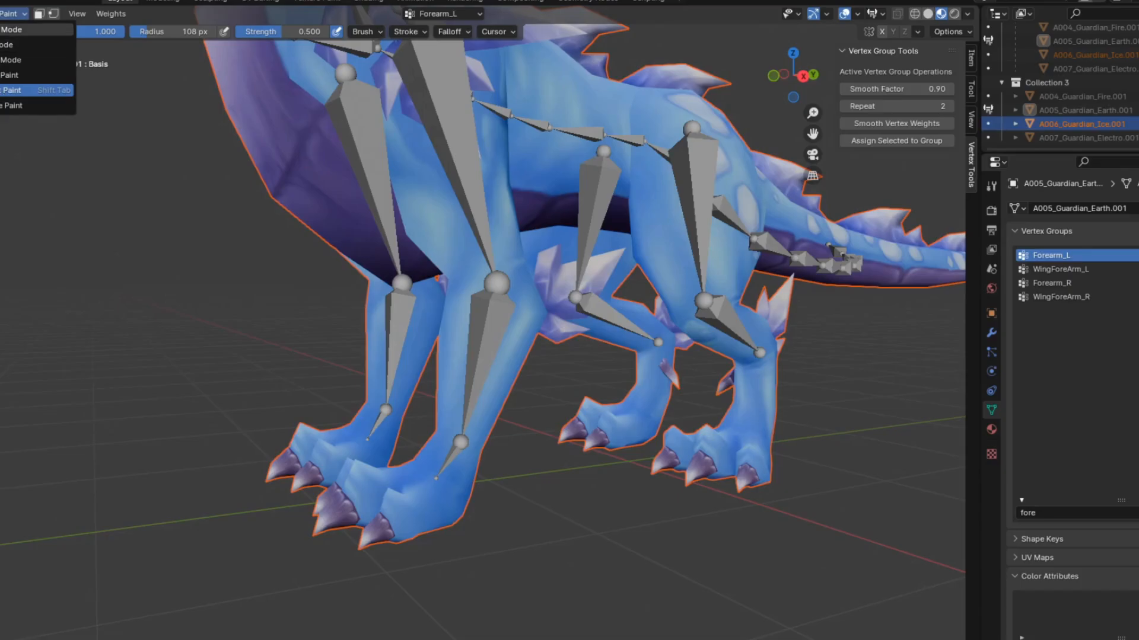
click(9, 14)
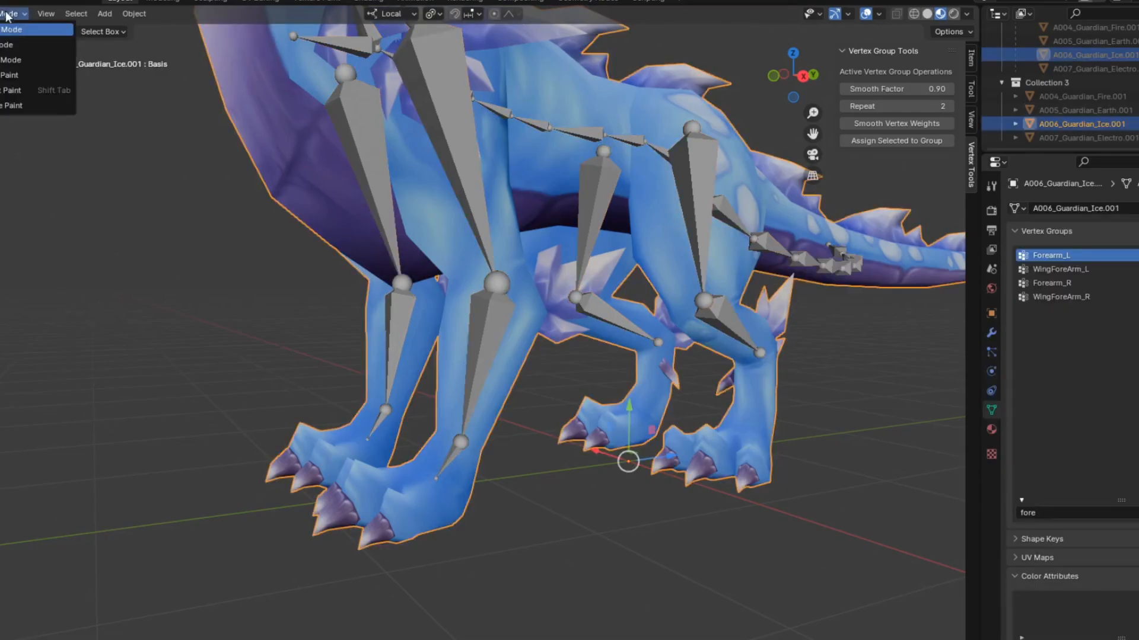
click(8, 102)
click(1138, 124)
click(1138, 138)
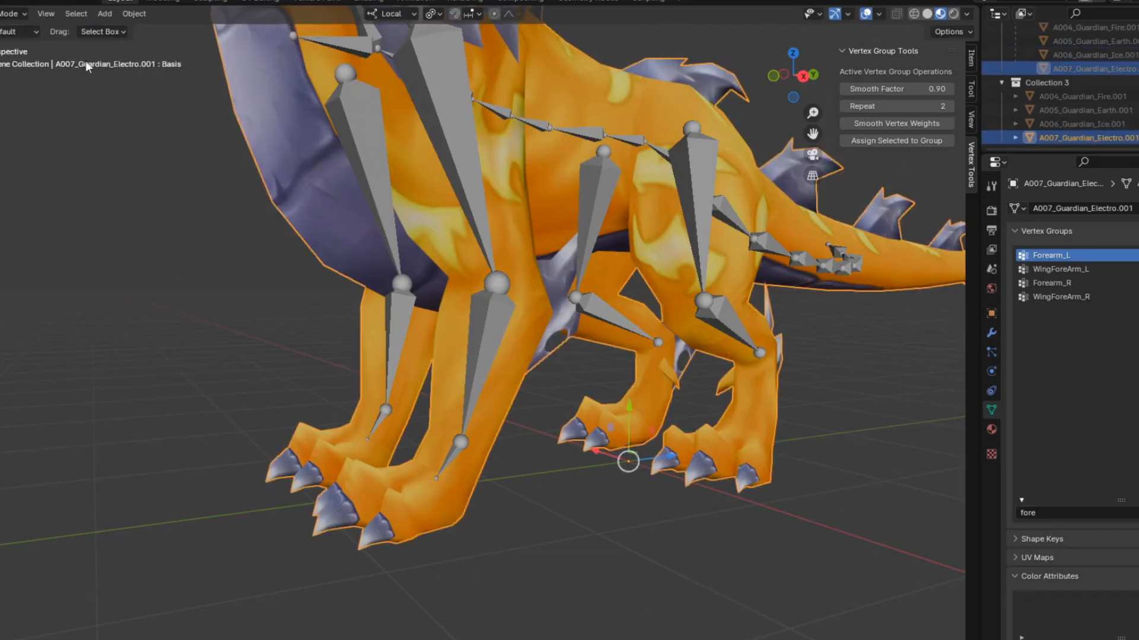
click(15, 93)
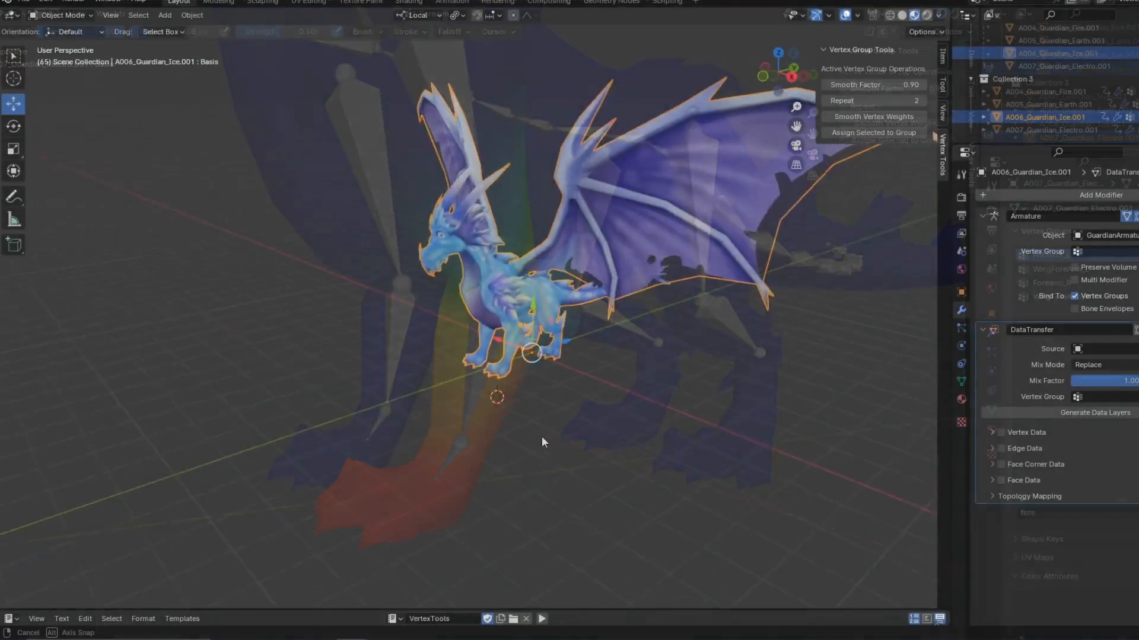
- Add a Data Transfer modifier to A006_Guardian_Ice.001
middle_drag(542, 436, 1134, 344)
middle_drag(860, 474, 677, 462)
click(742, 472)
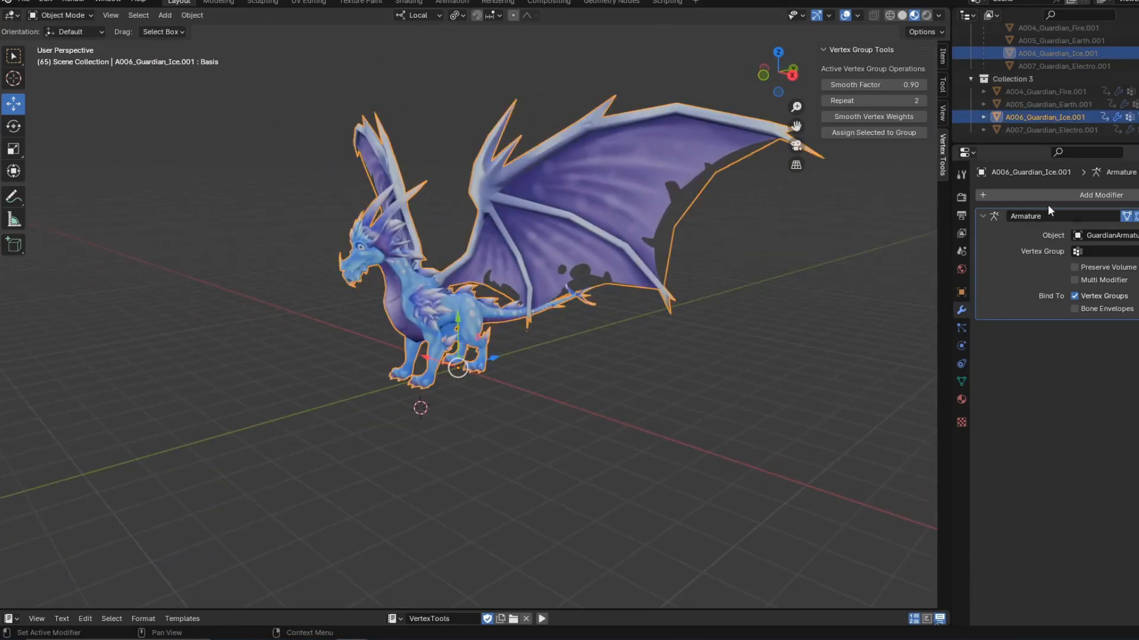
click(1053, 195)
text(data)
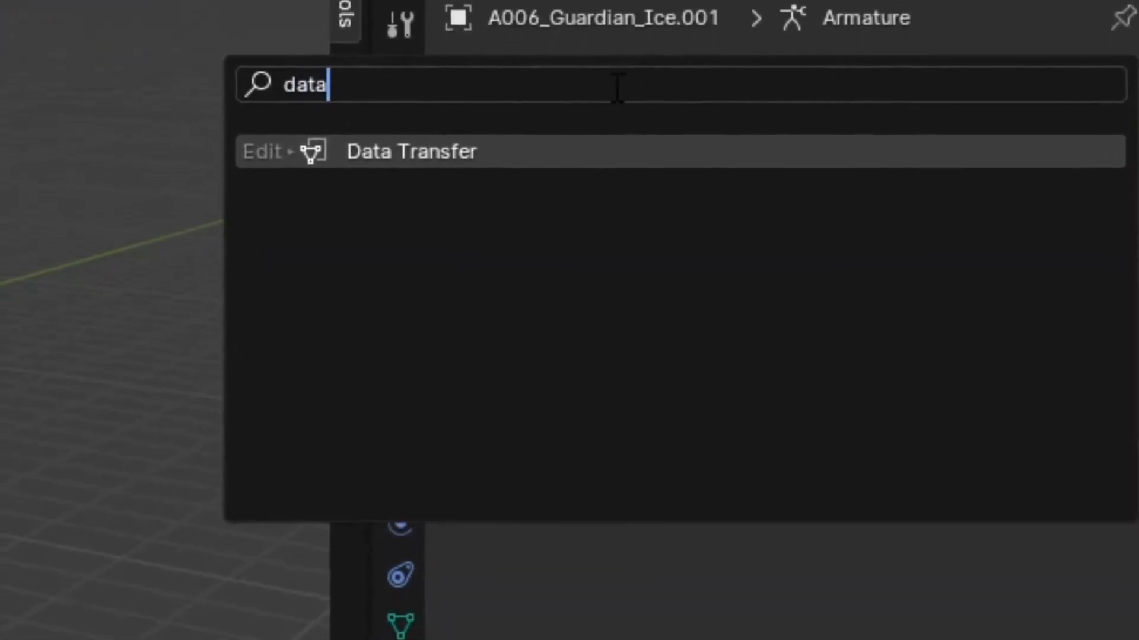
key(Return)
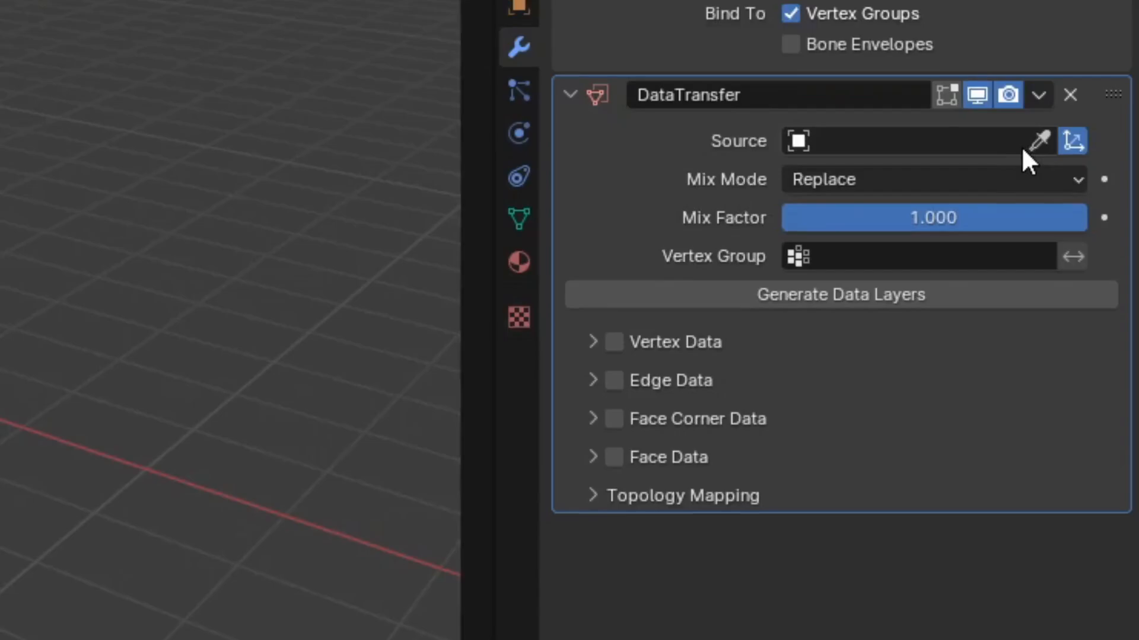
- Set the DataTransfer modifier's source to A004_Guardian_Fire and enable Vertex Data
click(1004, 141)
click(989, 187)
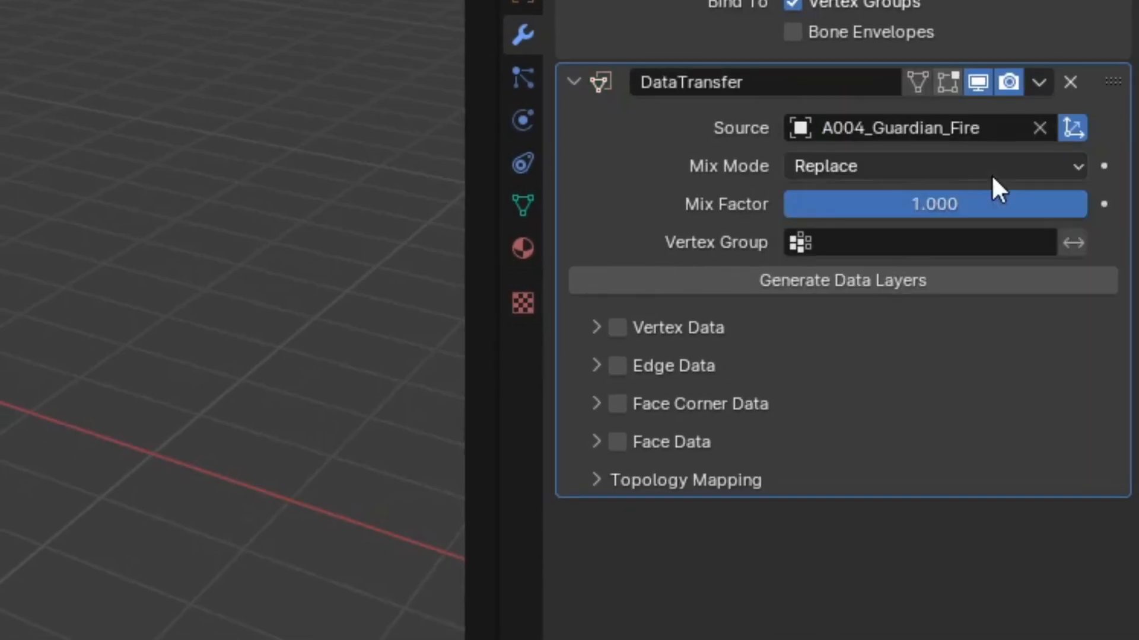
click(617, 328)
click(608, 327)
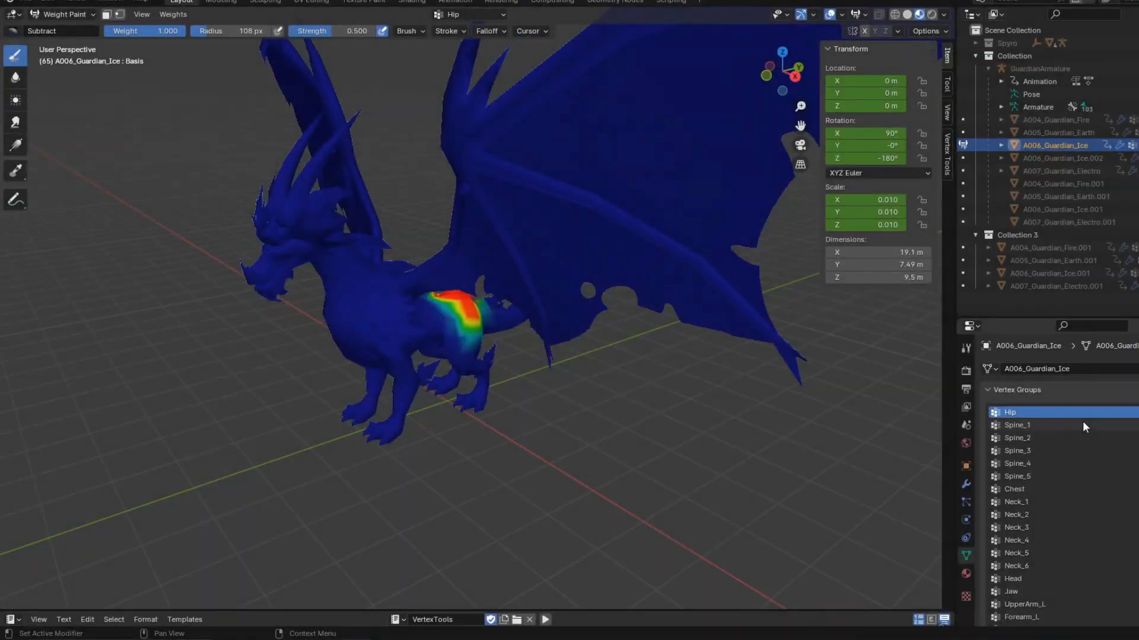
- Inspect A006_Guardian_Ice's painted weights for the vertex groups Spine_1 through Spine_4
click(1082, 424)
click(1064, 439)
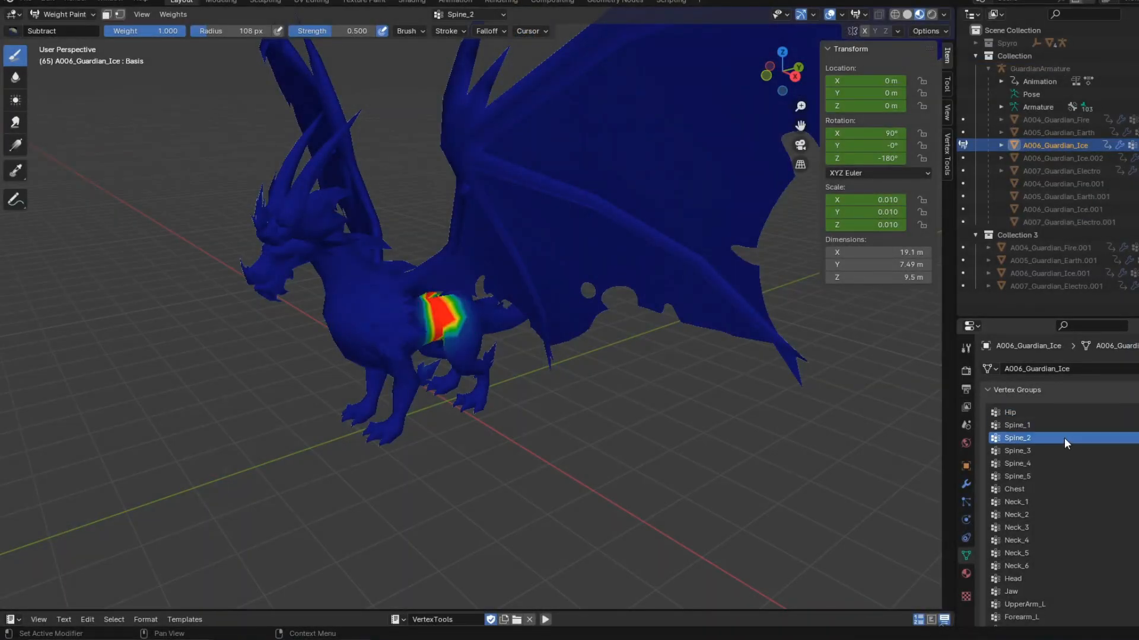
click(1065, 451)
click(1059, 464)
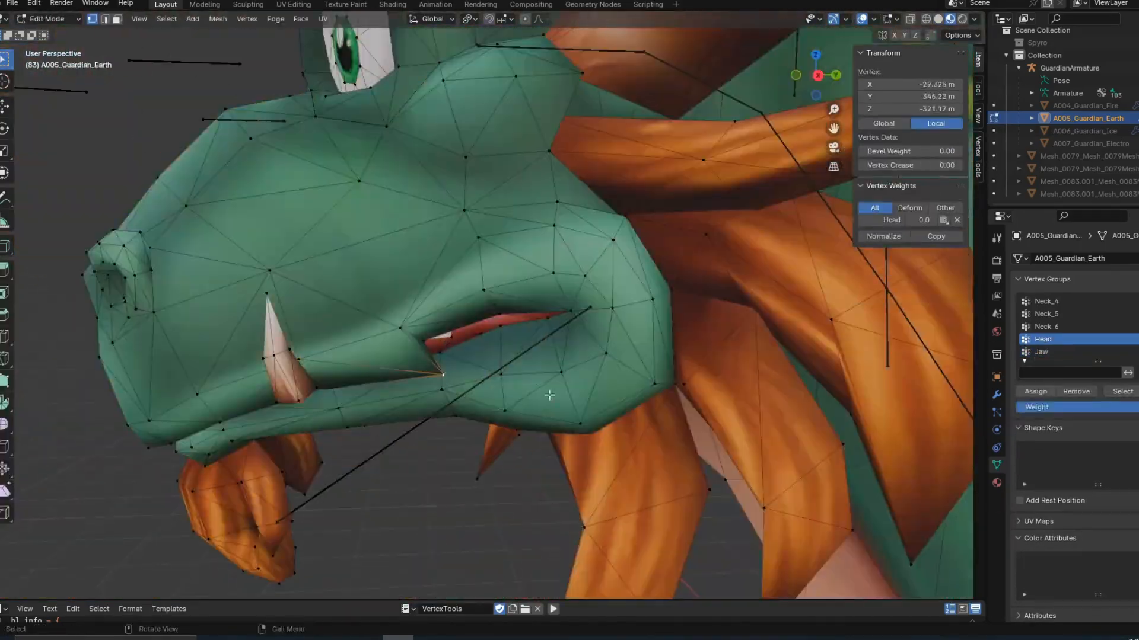
- Remove the Head group weight from the selected mouth-corner vertex of A005_Guardian_Earth
click(957, 222)
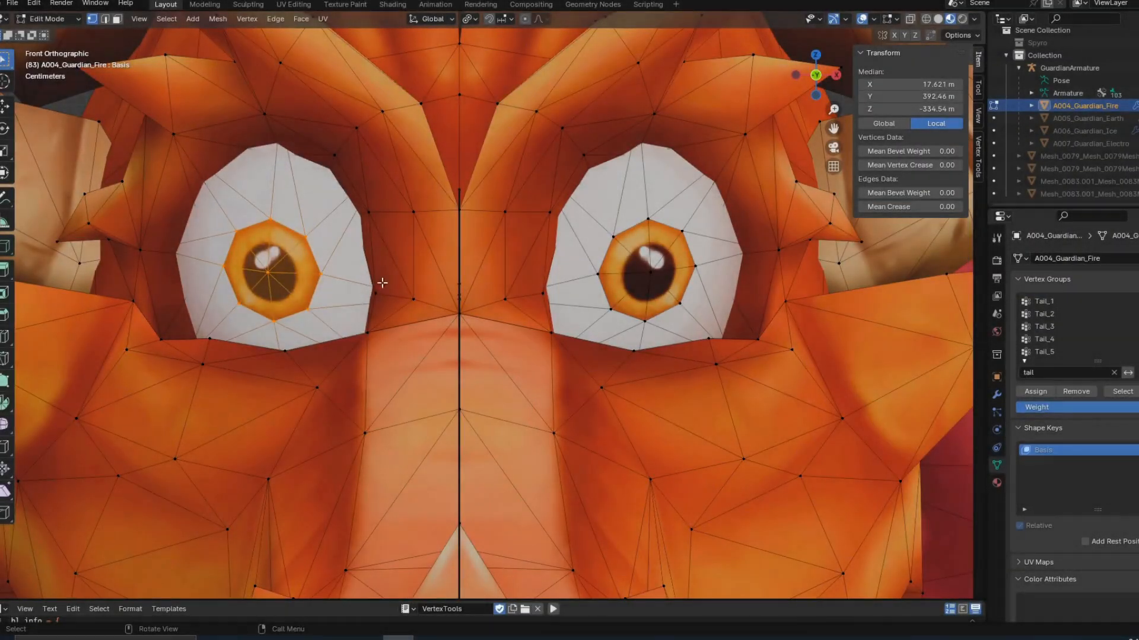
- Set the owner space of Eye Control_L's Limit Location constraint to Local Space
scroll(379, 284, down, 3)
middle_drag(380, 284, 378, 332)
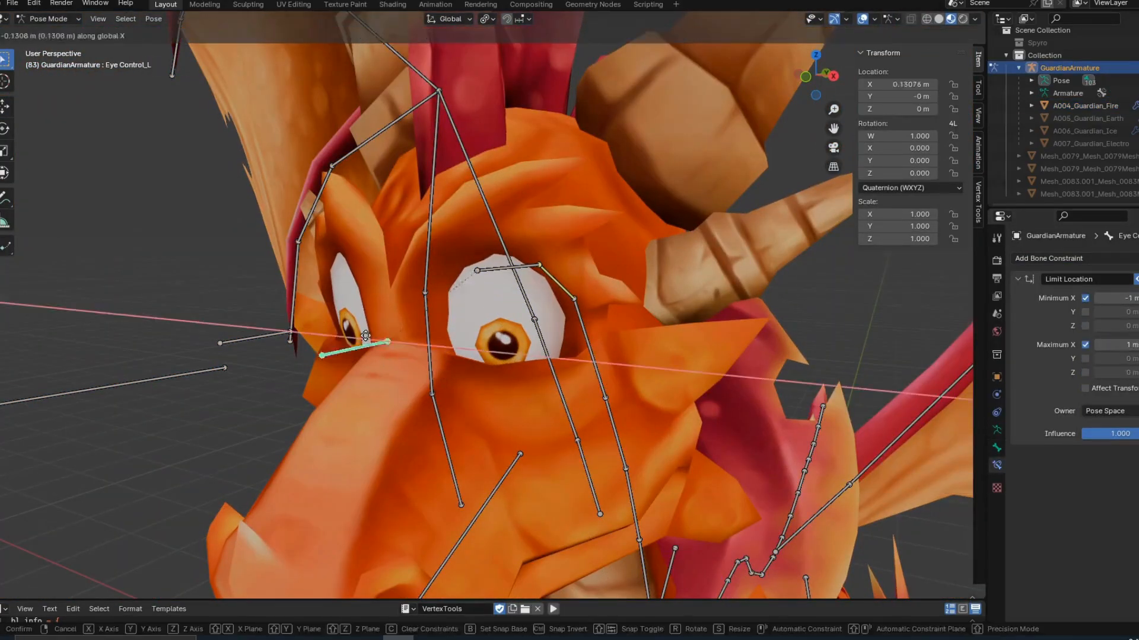
click(1105, 411)
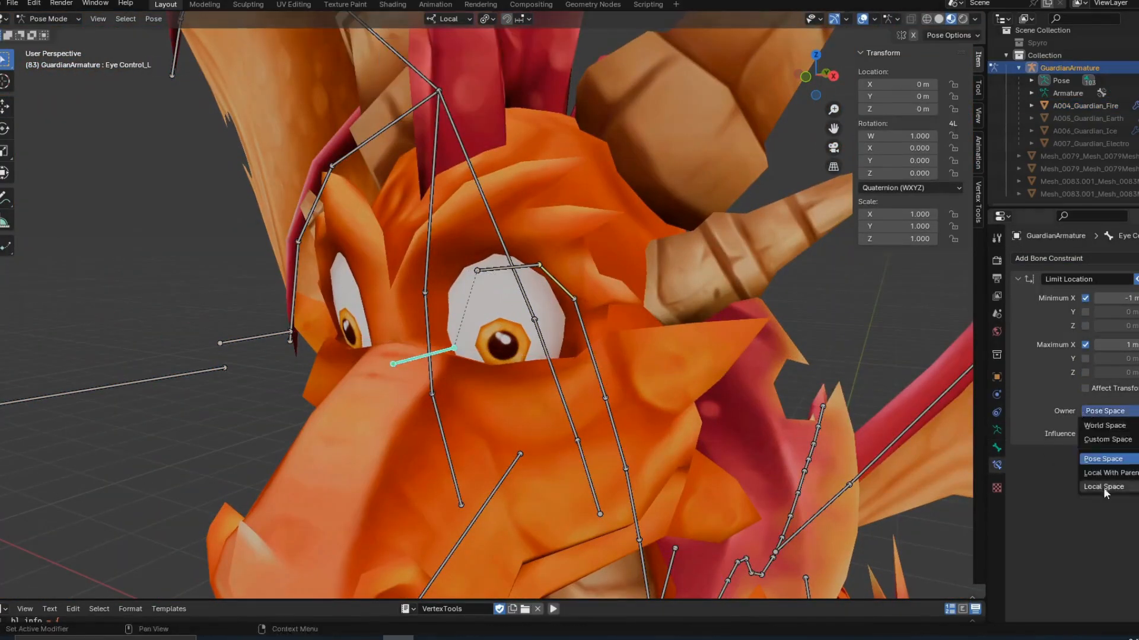
click(1108, 465)
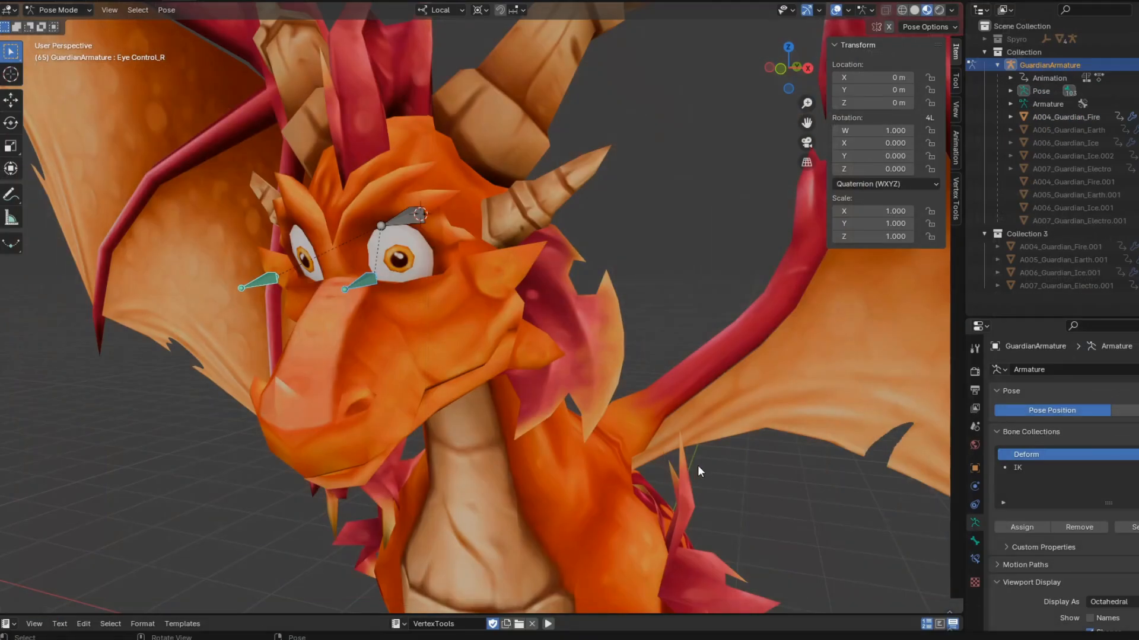
- Rotate the two eye control bones about -3.4° around their local Z axis
key(r)
key(z)
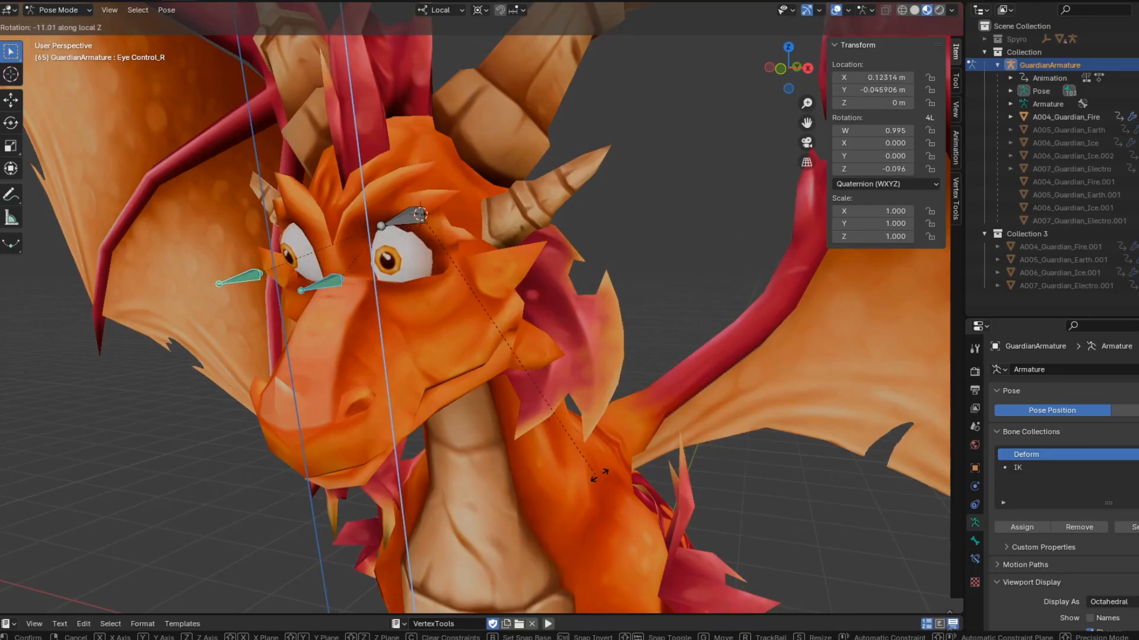
click(639, 462)
- Move both eye control bones repeatedly sideways and up and down in front view to test the Fire dragon's pupils
key(KP_1)
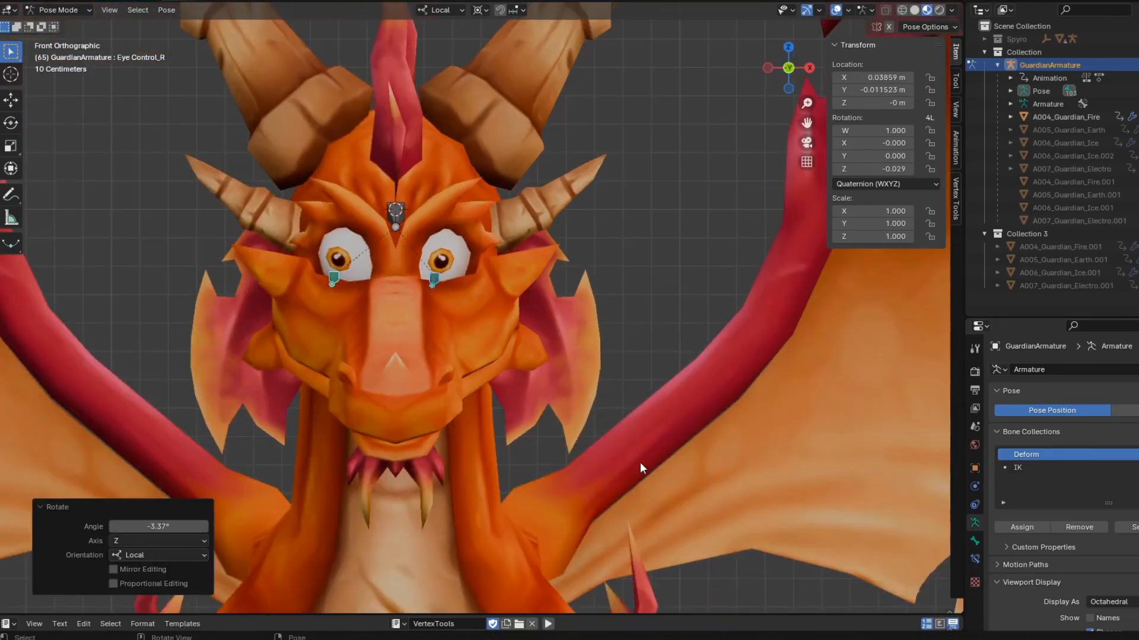
scroll(480, 351, up, 4)
key(g)
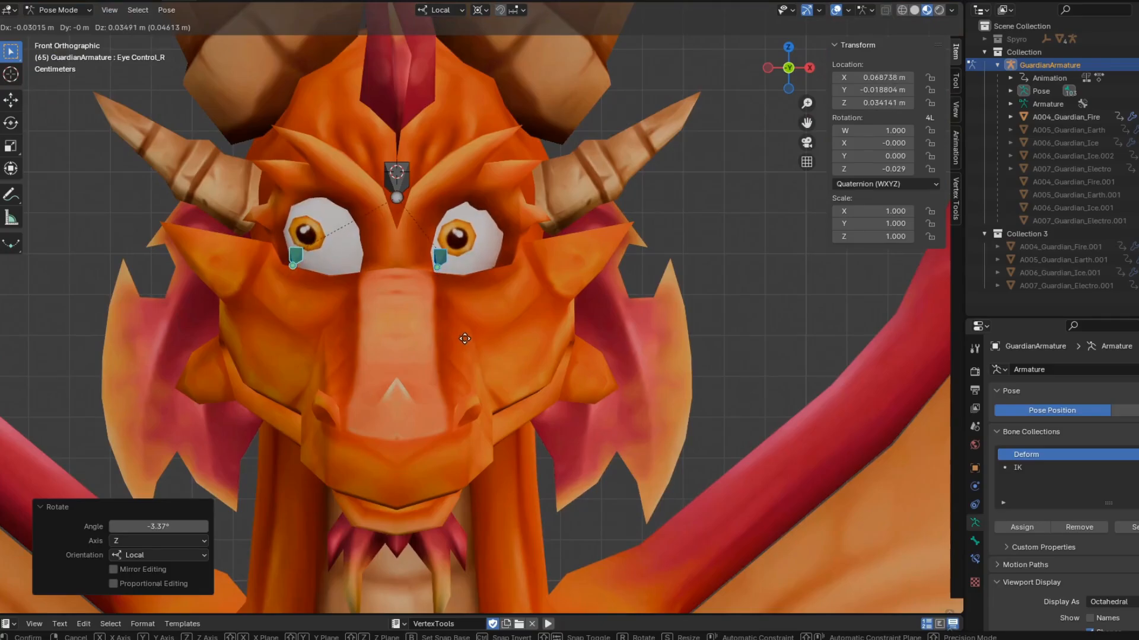
click(461, 349)
key(g)
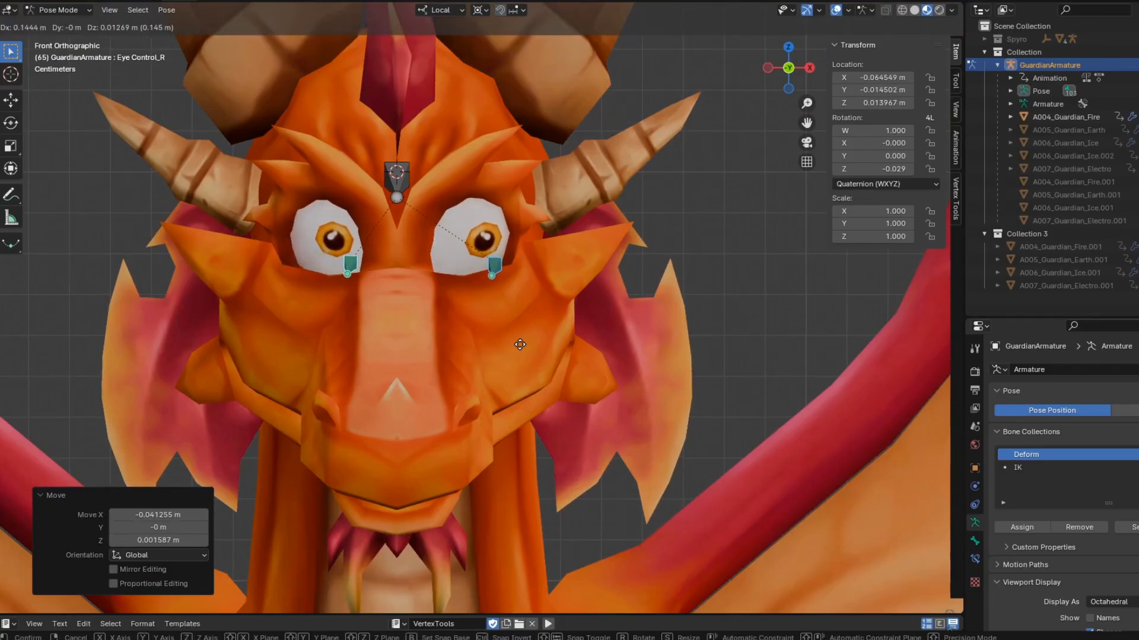
click(472, 356)
key(g)
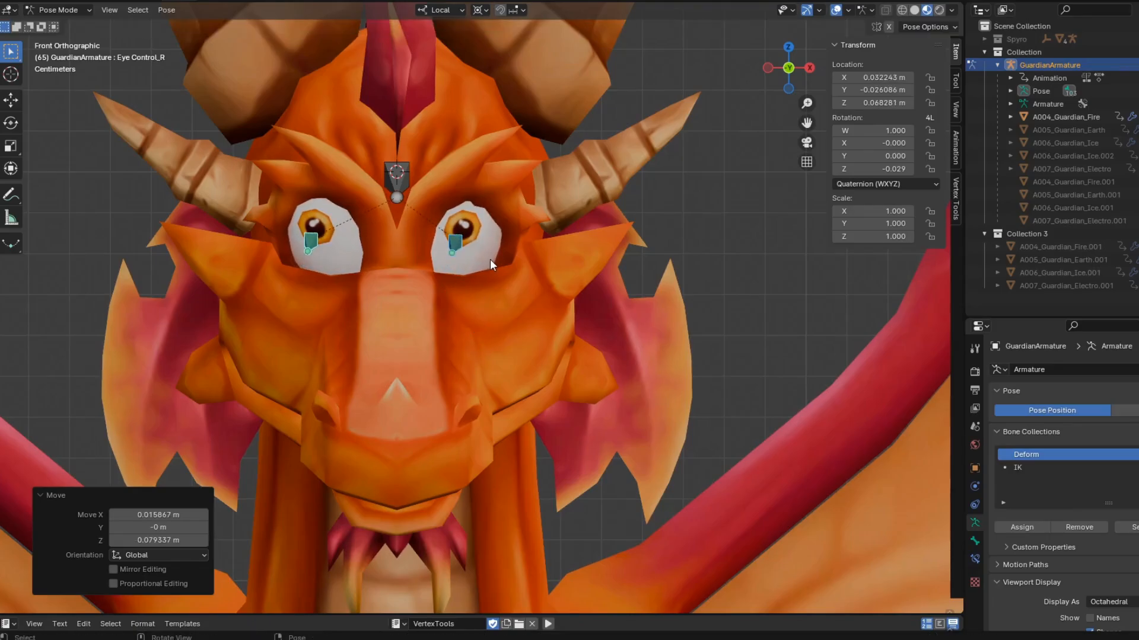
key(g)
click(501, 288)
key(g)
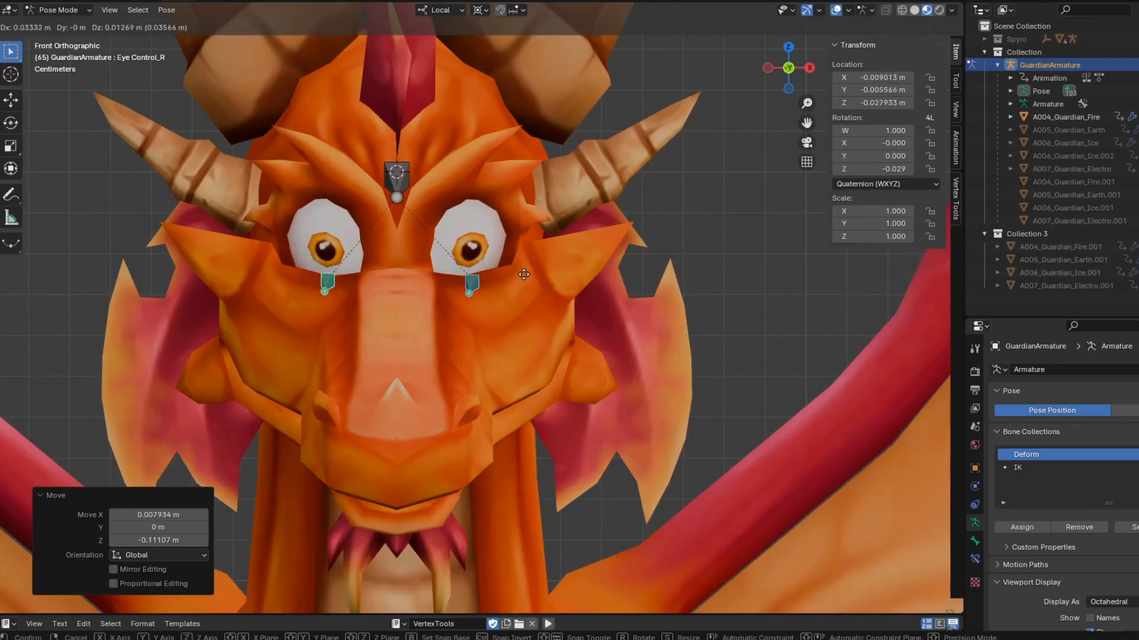
key(g)
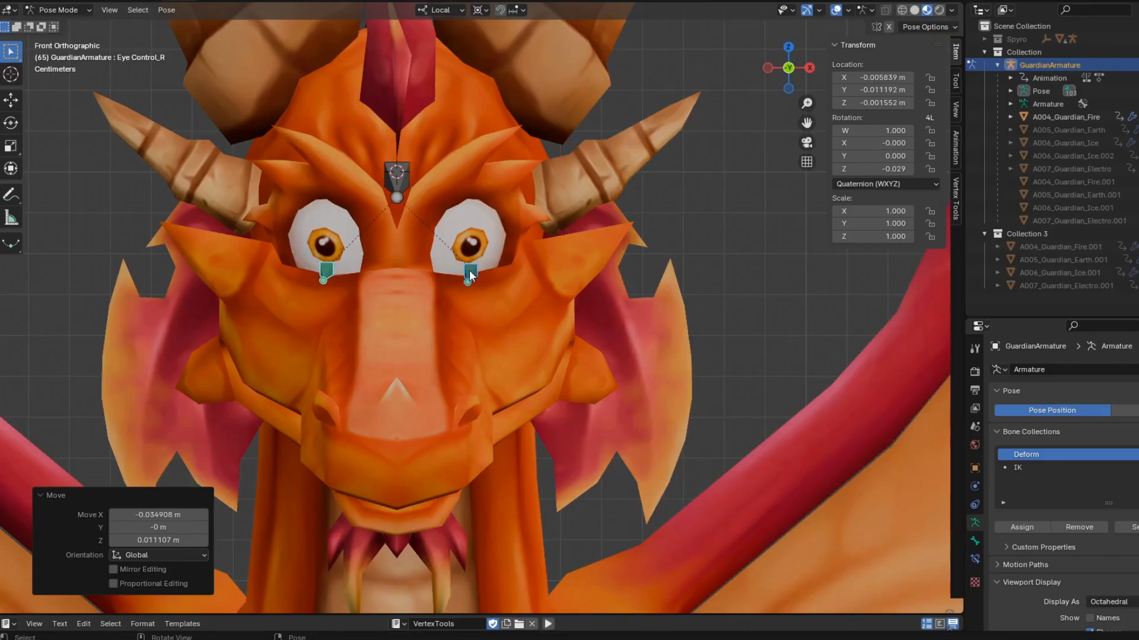
key(g)
click(504, 283)
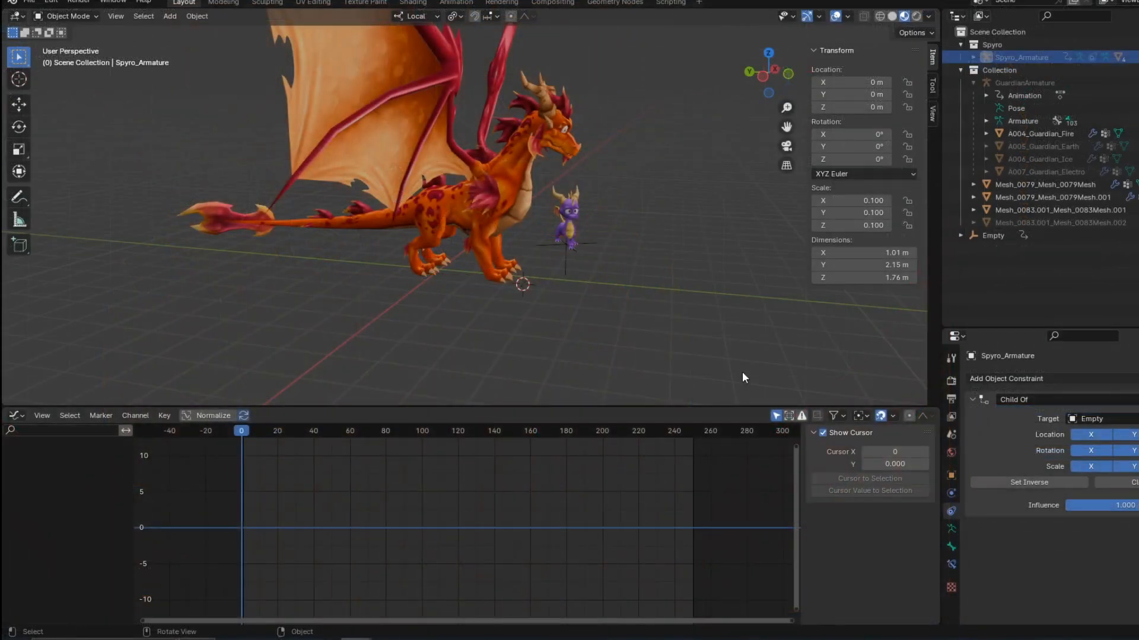
- Play the animation and review A005_Guardian_Earth, A006_Guardian_Ice and A007_Guardian_Electro one at a time beside Spyro
key(space)
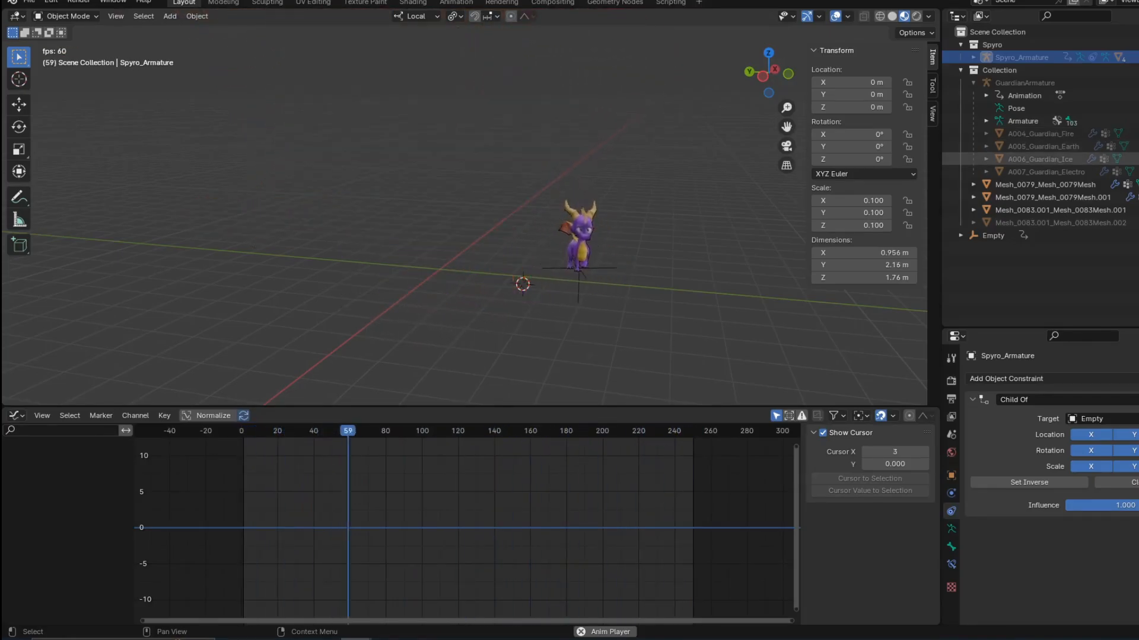
scroll(653, 347, down, 2)
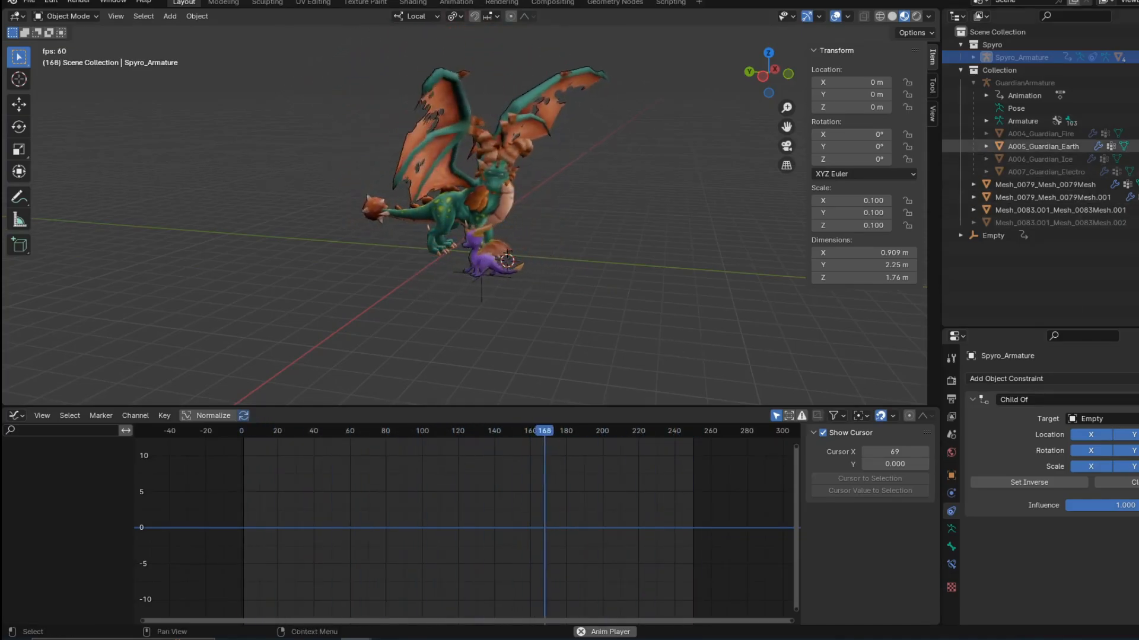
click(1138, 146)
click(1137, 159)
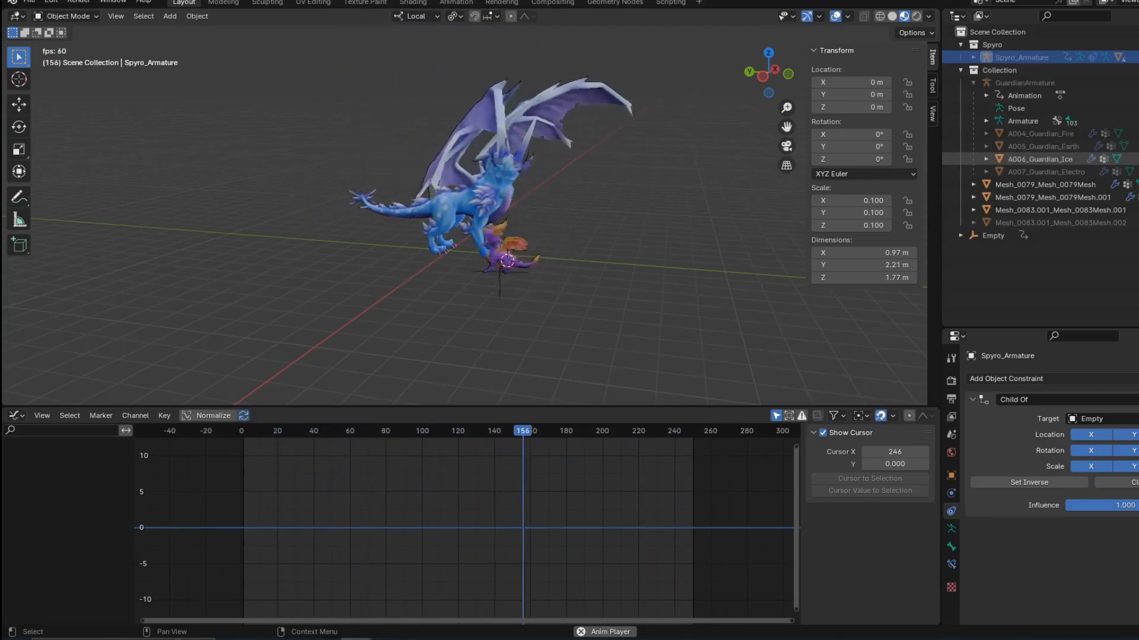
click(1137, 159)
click(1137, 171)
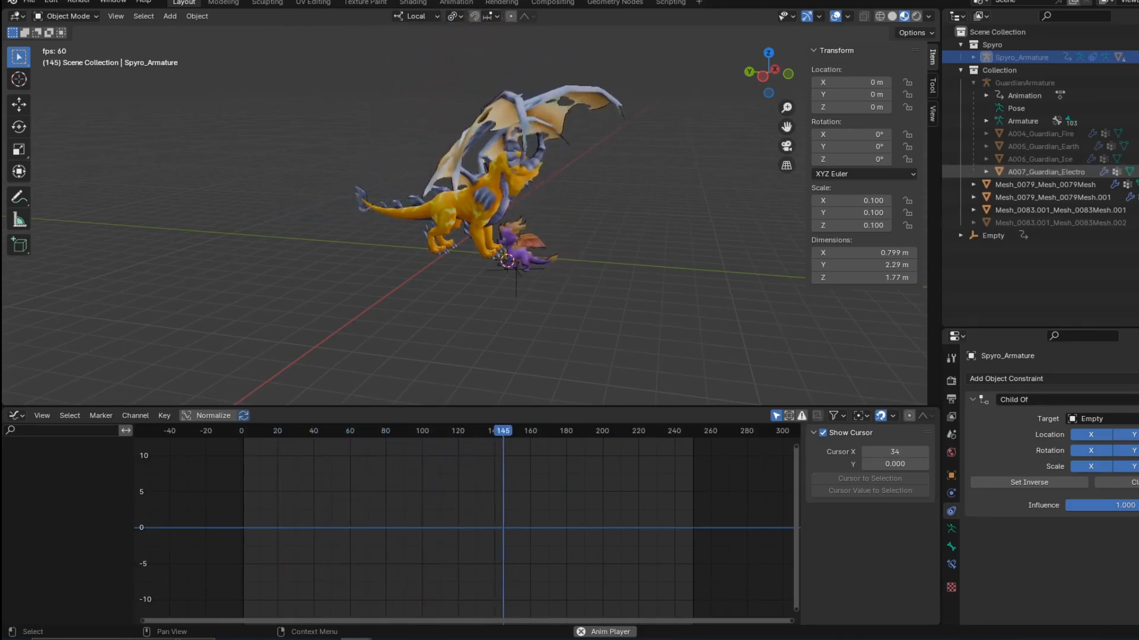
middle_drag(664, 295, 344, 282)
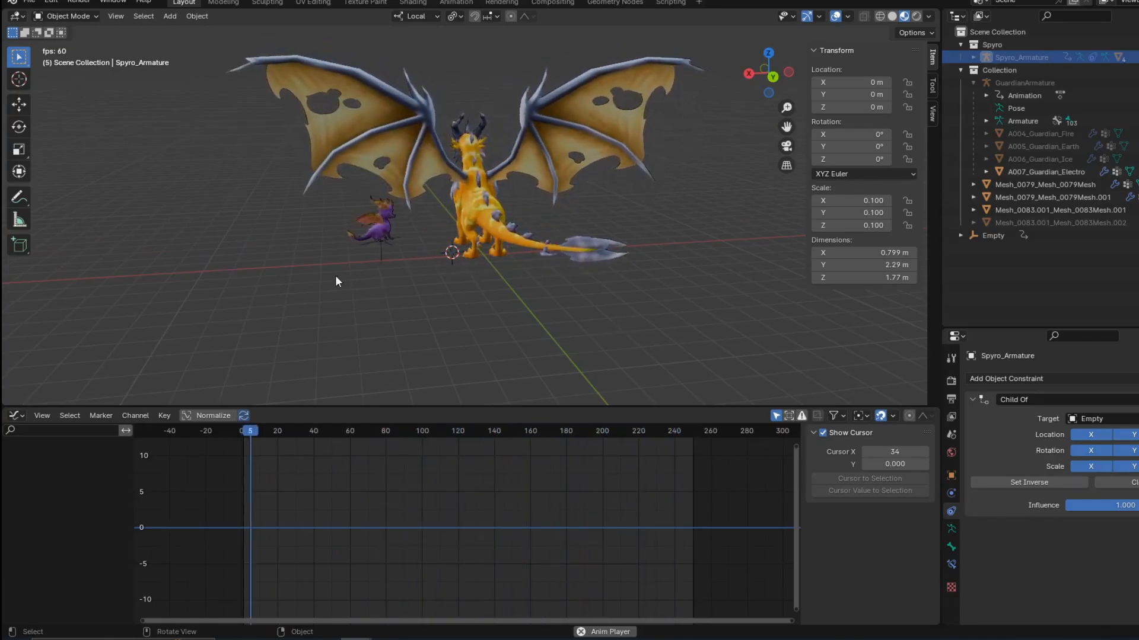
middle_drag(511, 287, 257, 8)
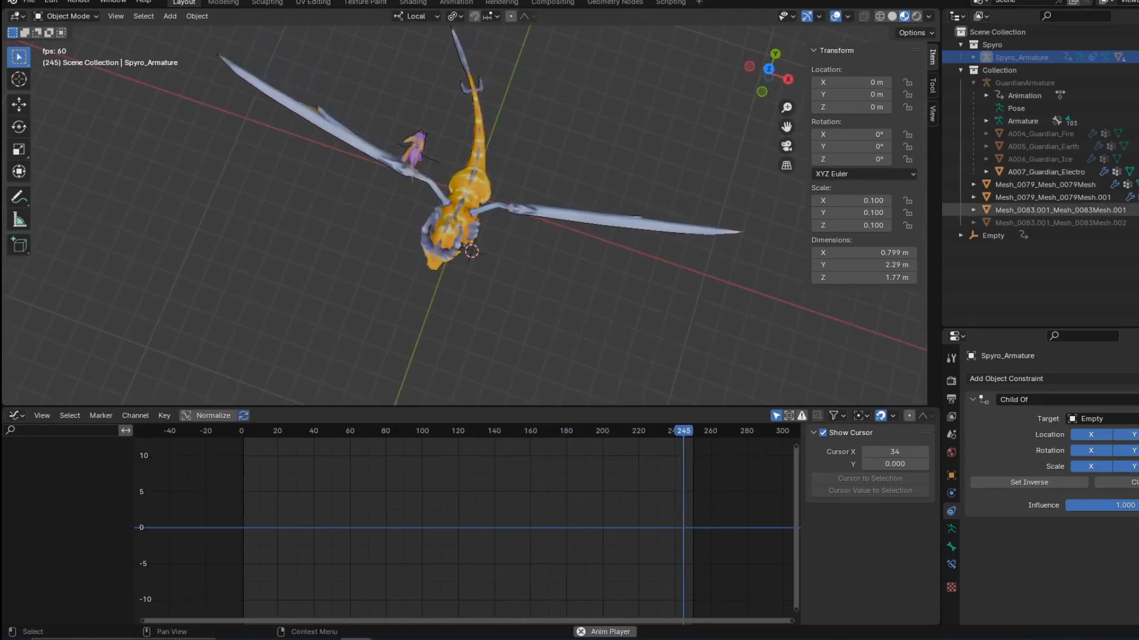
- Review the playing animation with A006_Guardian_Ice and with A005_Guardian_Earth, and stop playback
click(1137, 172)
click(1137, 159)
middle_drag(363, 234, 395, 134)
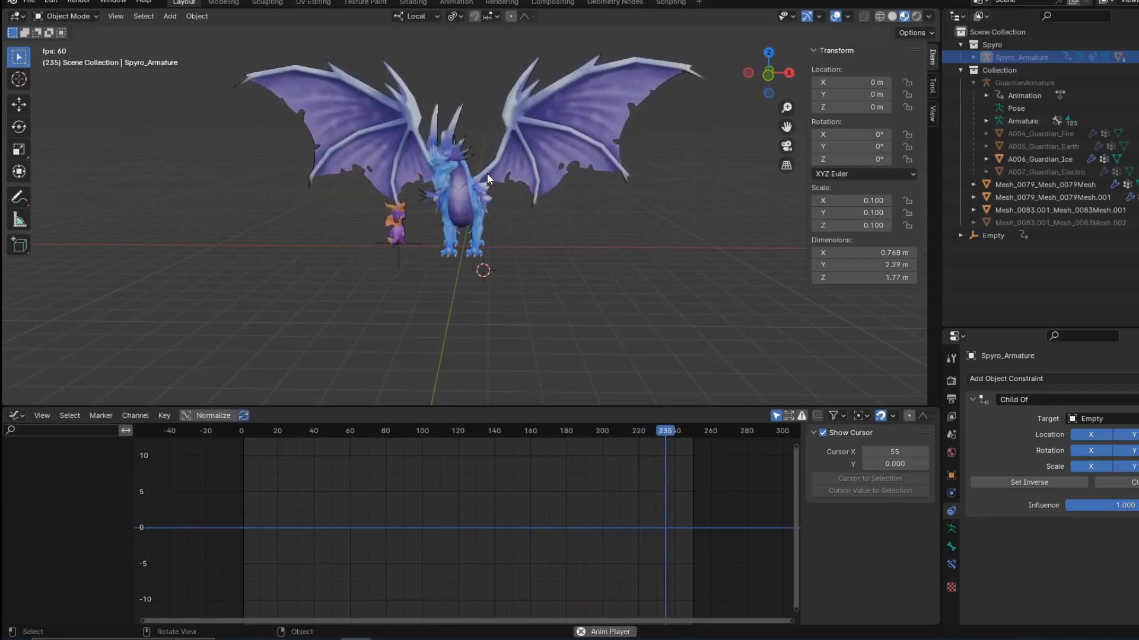
click(1138, 159)
click(1137, 146)
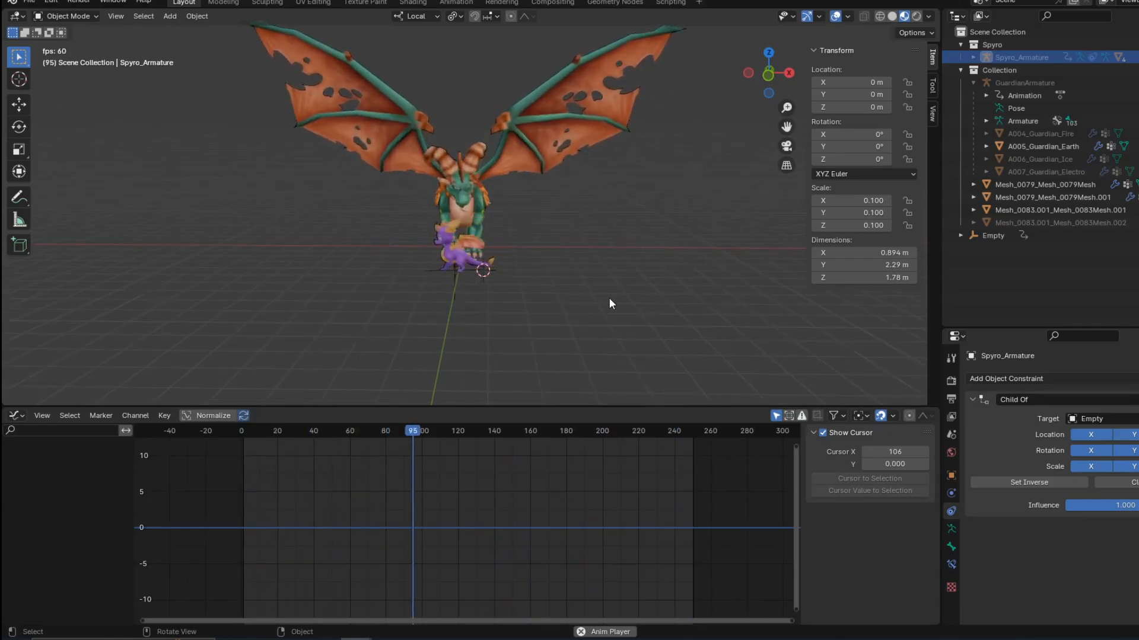
middle_drag(470, 337, 523, 332)
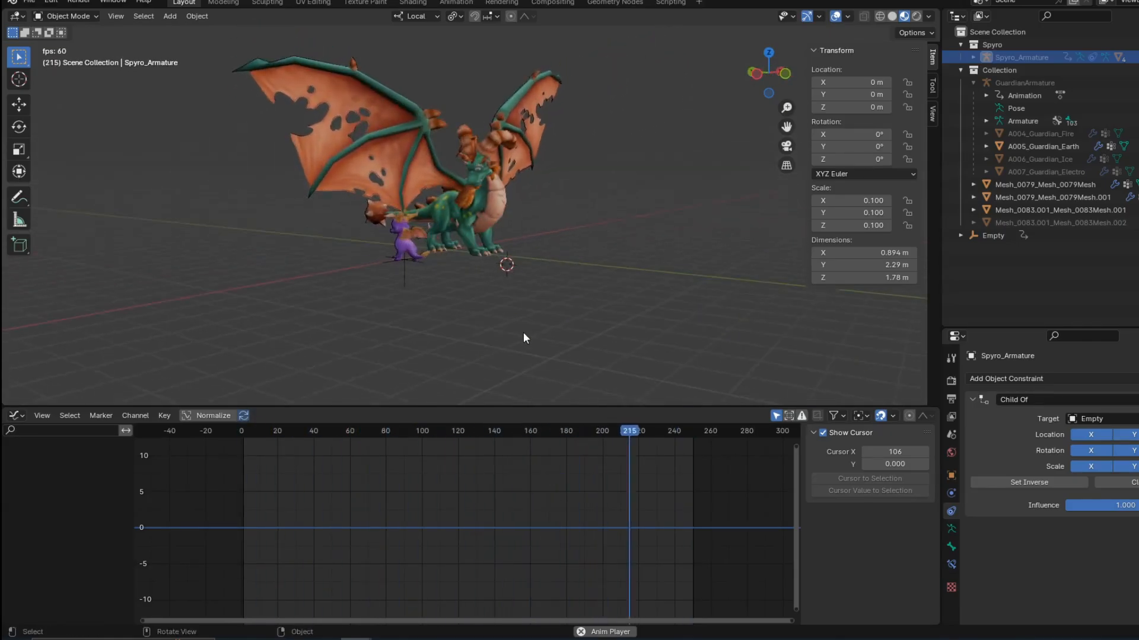
key(space)
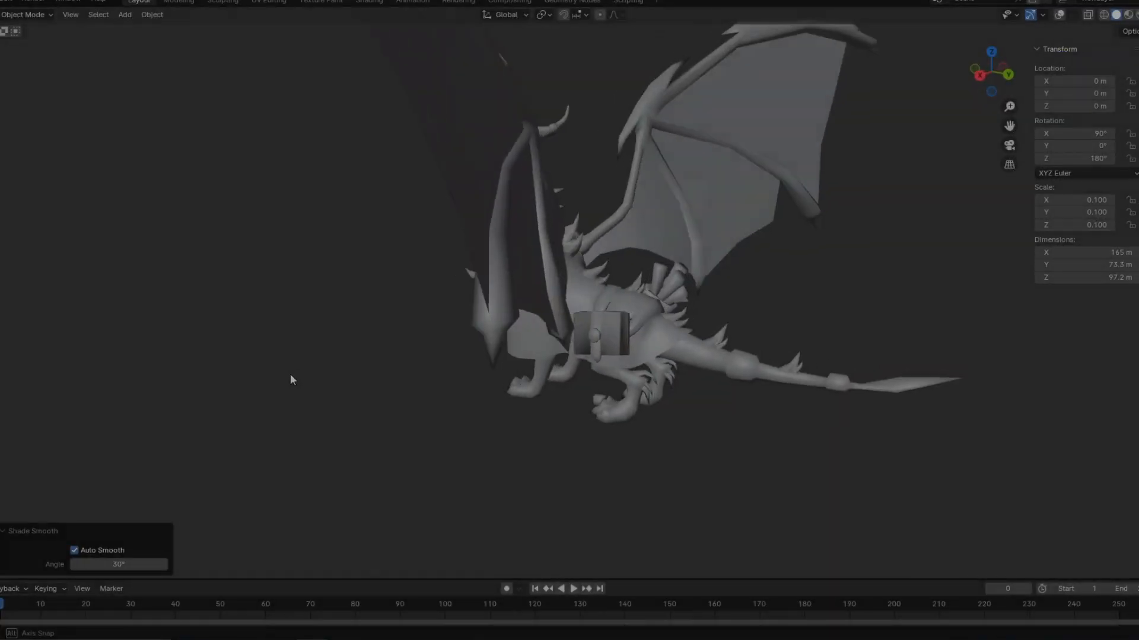
- Turn off Auto Smooth in the Shade Smooth operation on the horned dragon mesh
mouse_move(290, 379)
middle_down()
mouse_move(180, 370)
mouse_move(667, 387)
mouse_move(611, 366)
mouse_move(464, 374)
middle_up()
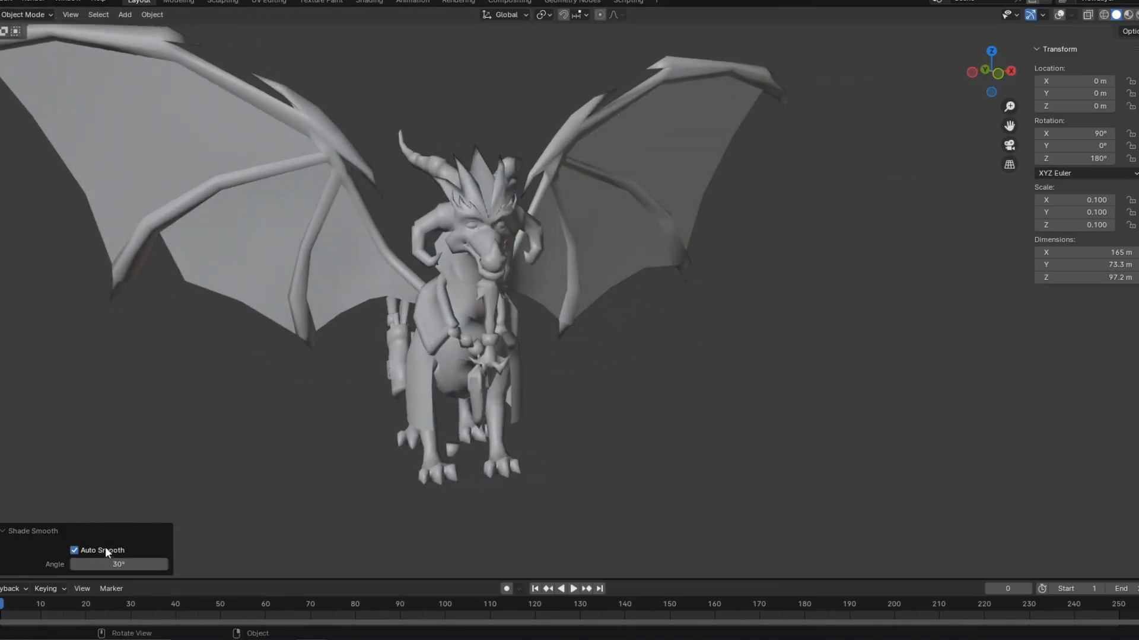
click(74, 550)
middle_drag(304, 493, 352, 491)
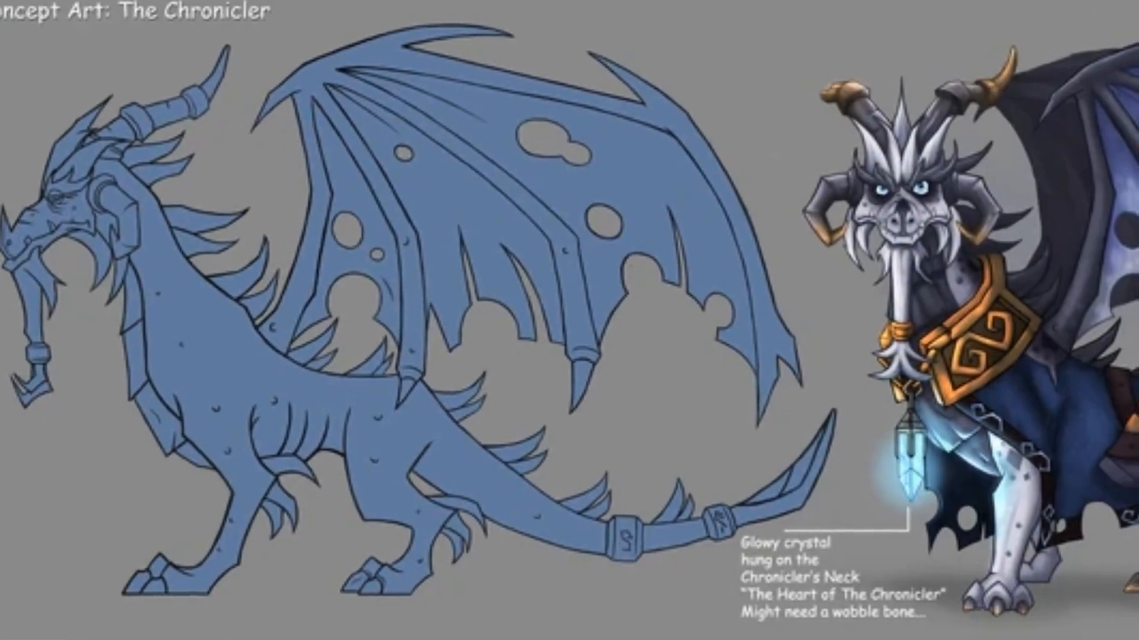